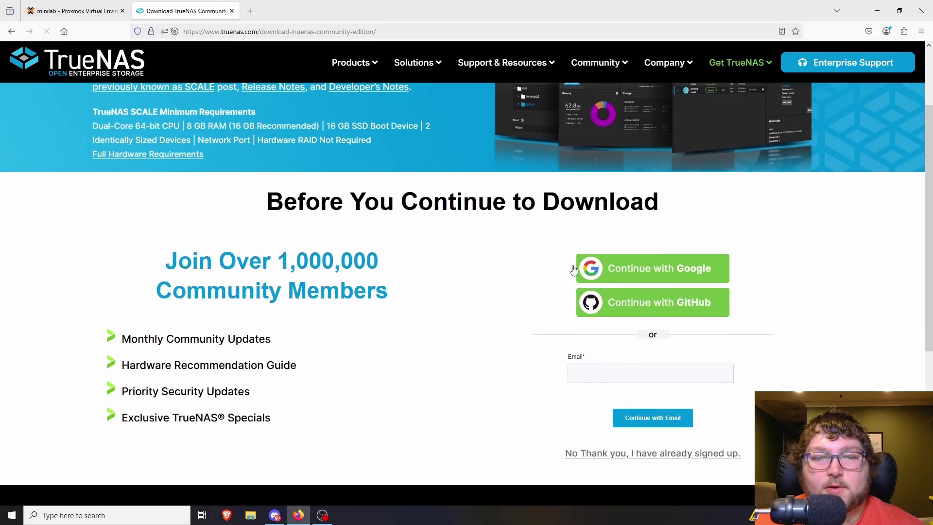
# Skip the sign-up on the TrueNAS download page and copy the download link of the stable 25.04.0 version
pyautogui.scroll(-2, 606, 455)
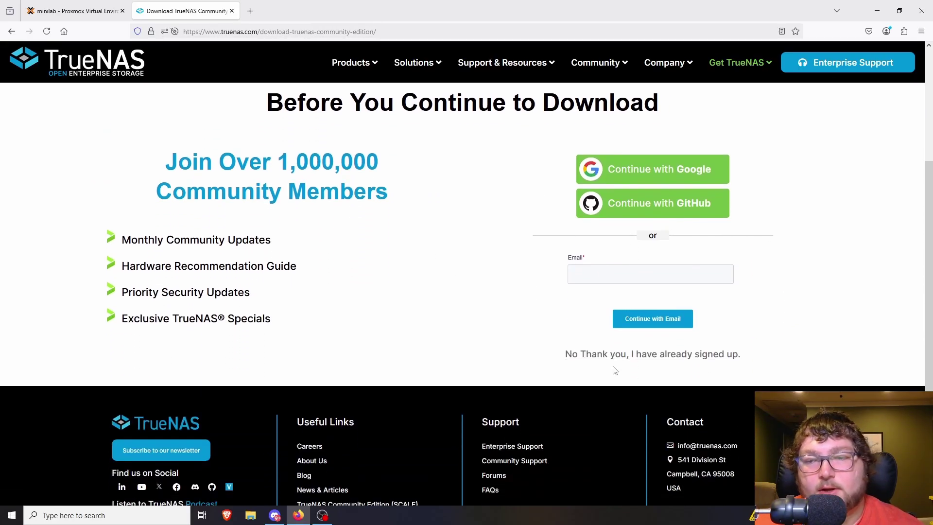
pyautogui.click(616, 357)
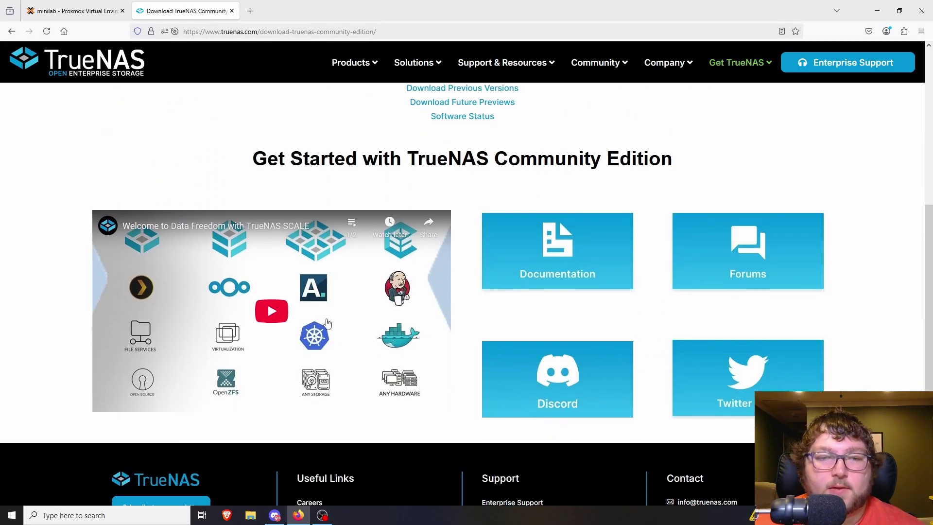
pyautogui.scroll(4, 276, 244)
pyautogui.scroll(2, 256, 218)
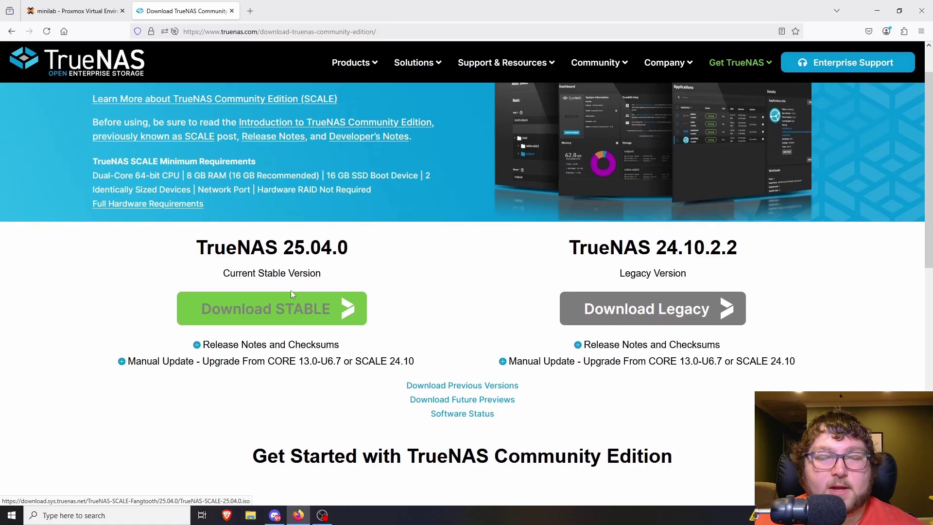
pyautogui.rightClick(281, 316)
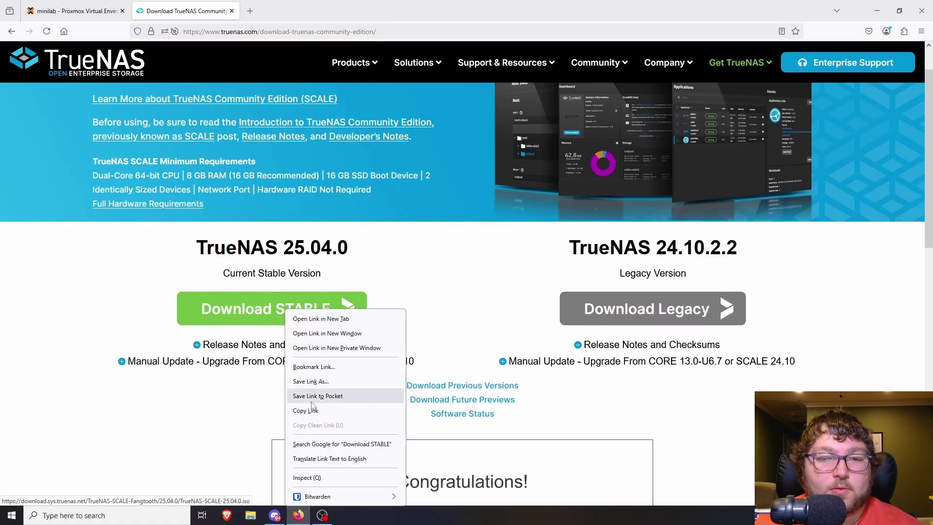
pyautogui.click(314, 412)
# Switch to Proxmox, open the ISO images of the local storage on minilab, and enter the copied TrueNAS link as a URL download
pyautogui.click(80, 11)
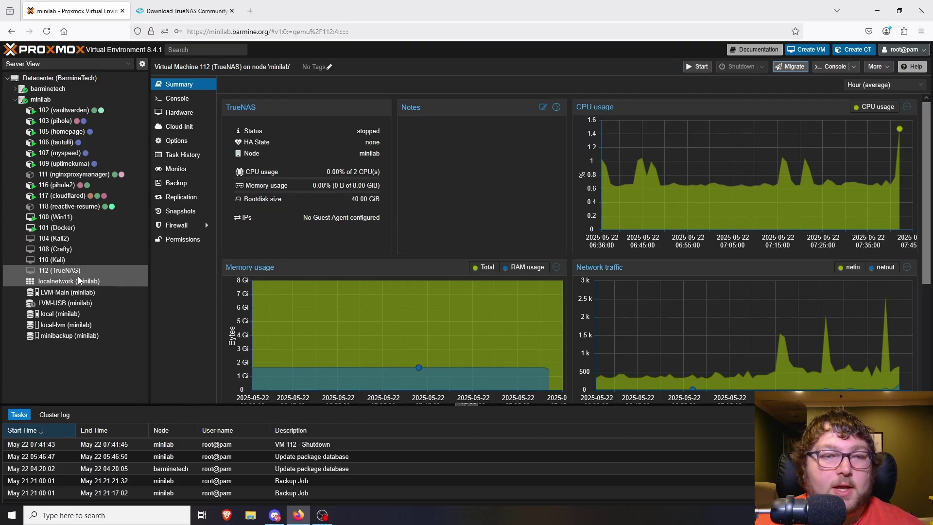
pyautogui.click(76, 292)
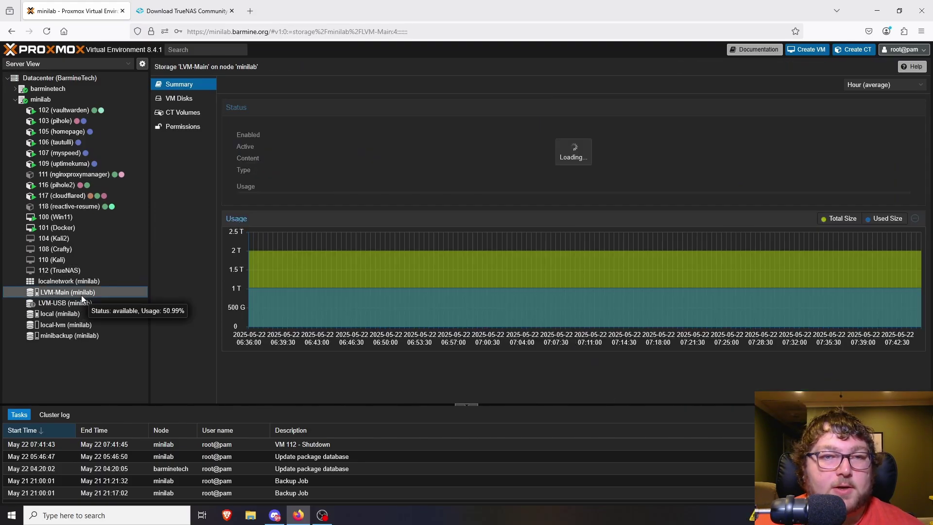
pyautogui.click(60, 313)
pyautogui.click(182, 113)
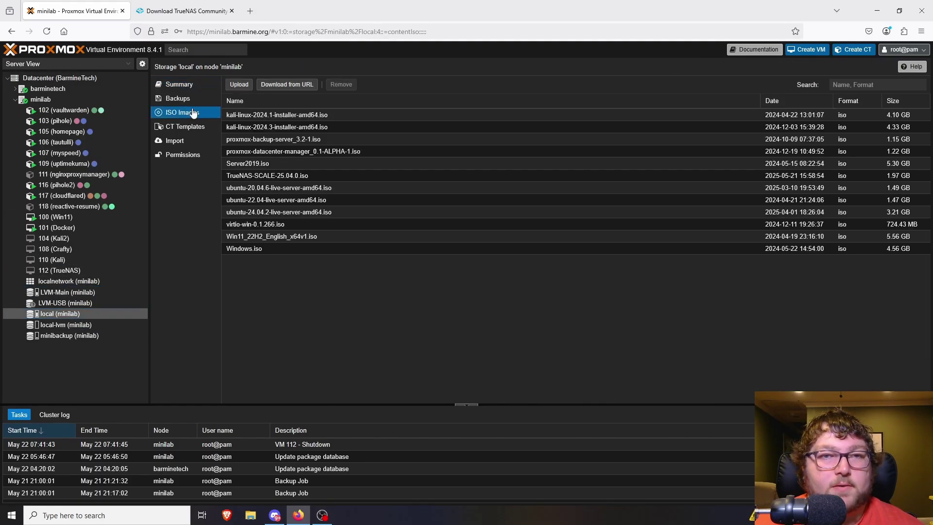
pyautogui.click(287, 84)
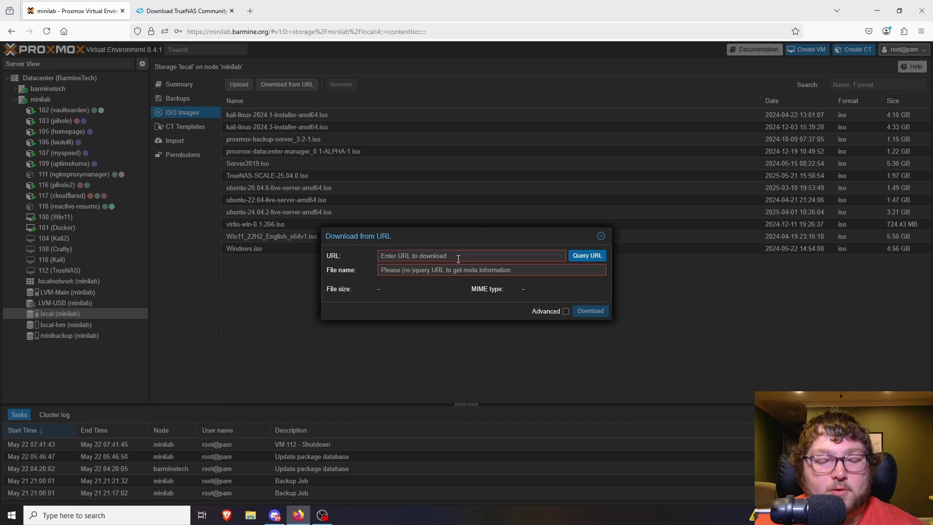
pyautogui.hotkey('ctrl', 'v')
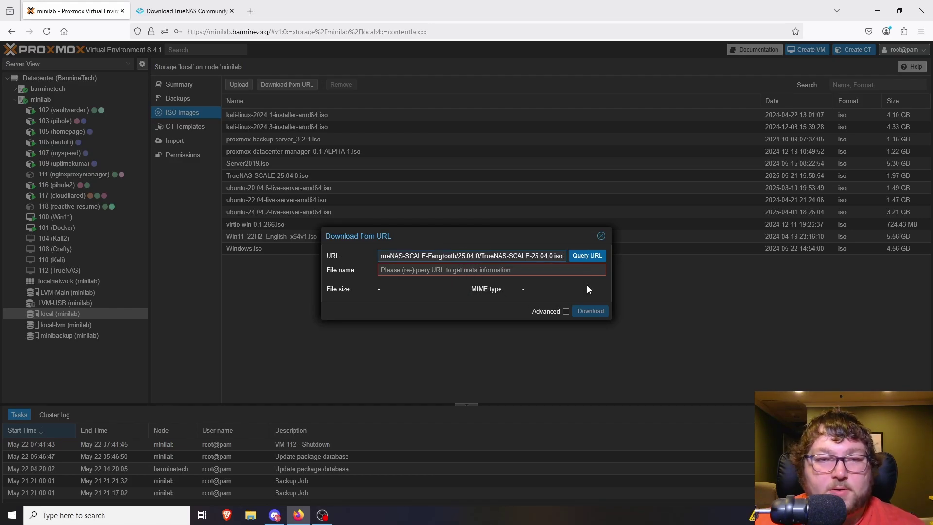
# Switch to the TrueNAS download page and review the TrueNAS SCALE minimum requirements, especially the RAM
pyautogui.click(205, 11)
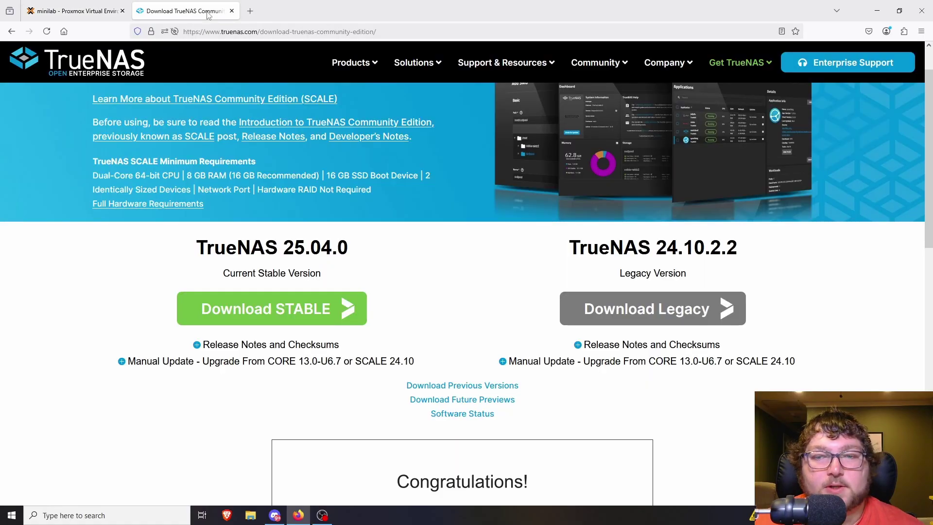
pyautogui.scroll(-3, 486, 269)
pyautogui.scroll(-6, 316, 282)
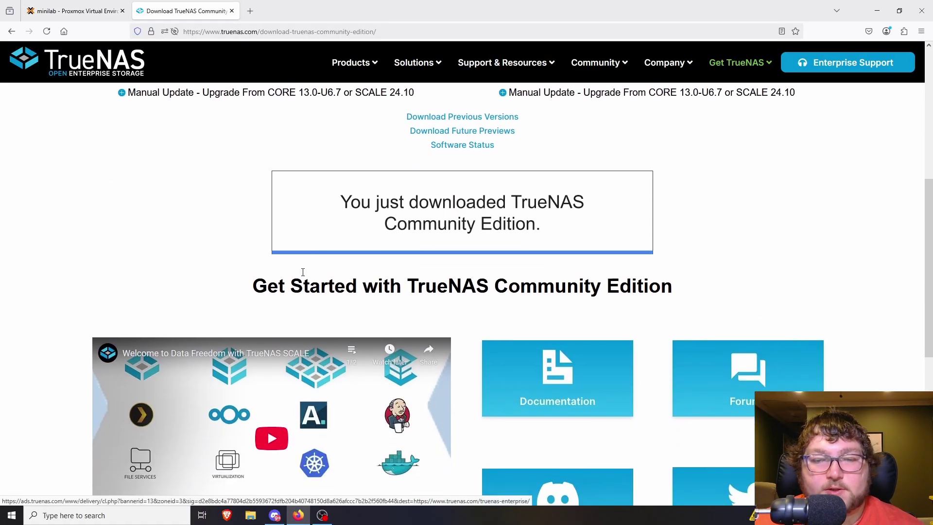
pyautogui.scroll(9, 564, 252)
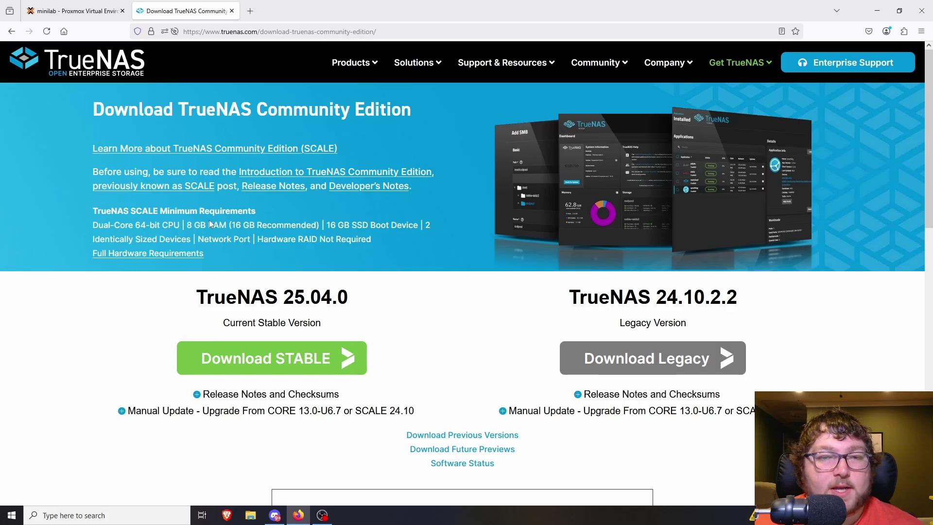
pyautogui.moveTo(187, 224); pyautogui.dragTo(223, 222)
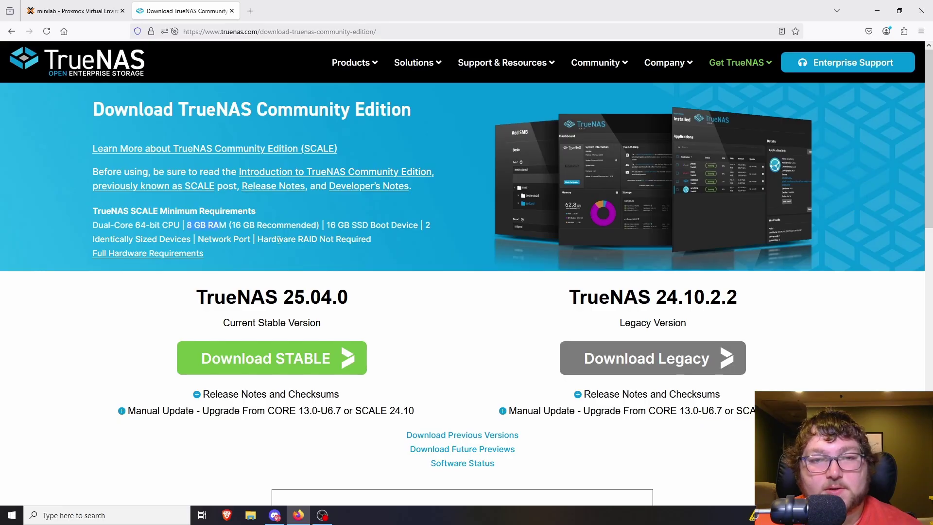
pyautogui.click(279, 240)
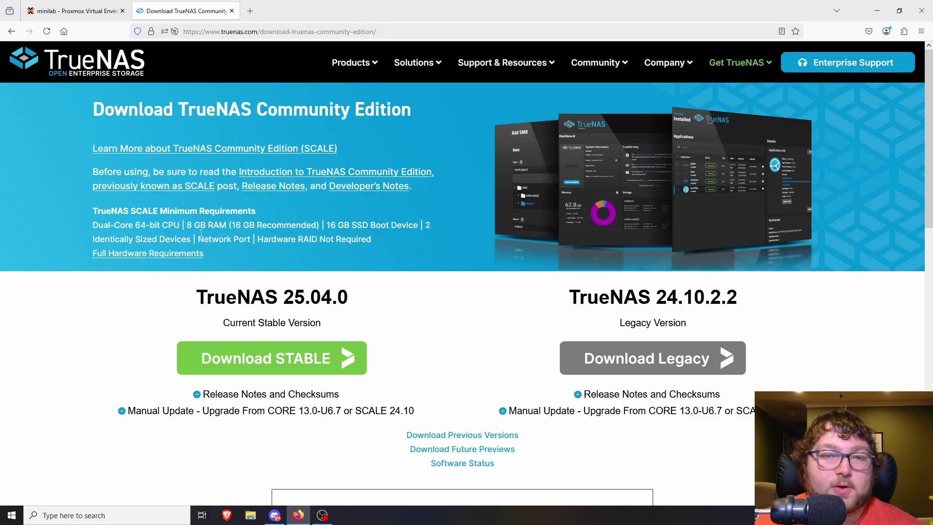
# Back in Proxmox, dismiss the URL download dialog and start a new virtual machine on node minilab named truenas
pyautogui.click(73, 11)
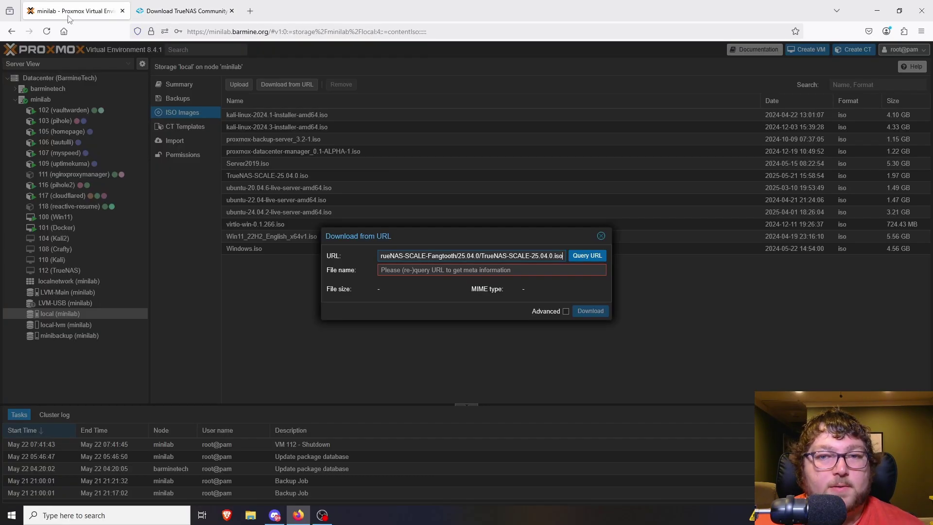
pyautogui.press('Escape')
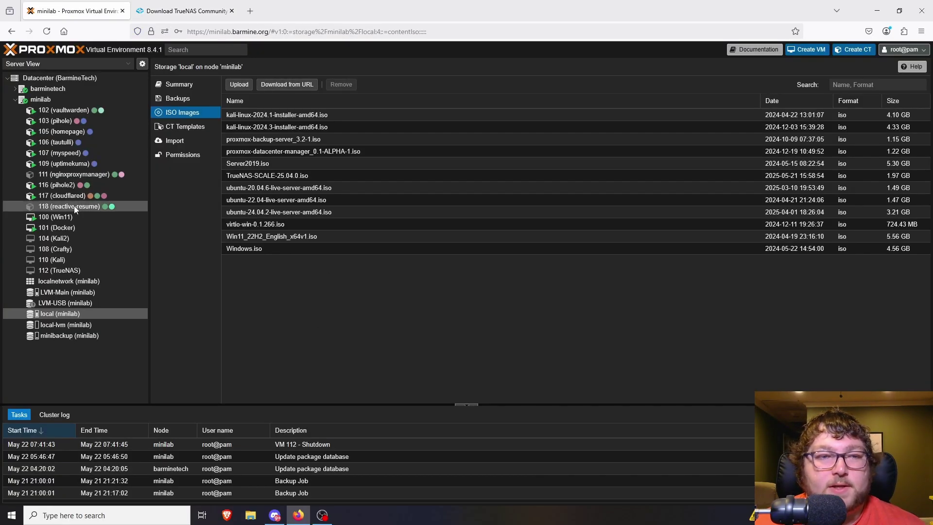
pyautogui.click(800, 54)
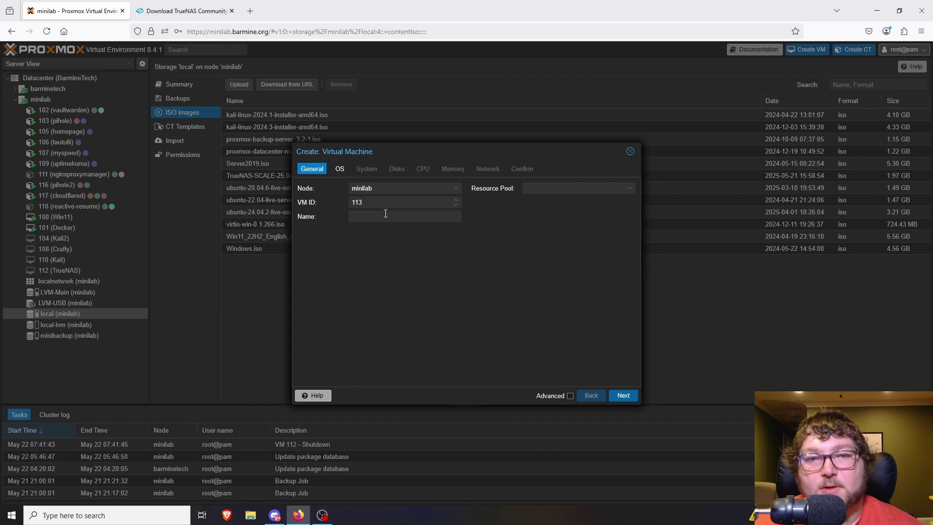
pyautogui.write('tru')
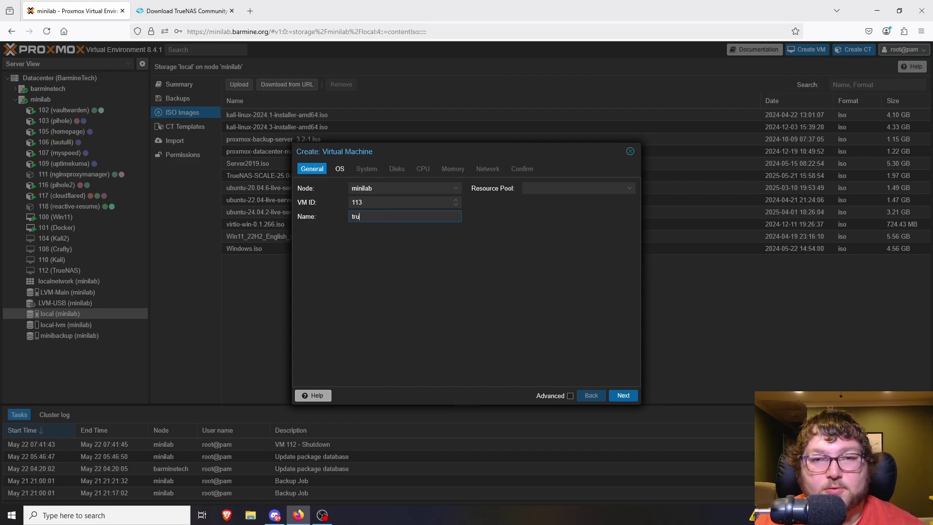
pyautogui.write('emas')
pyautogui.press('BackSpace')
pyautogui.press('BackSpace')
pyautogui.press('BackSpace')
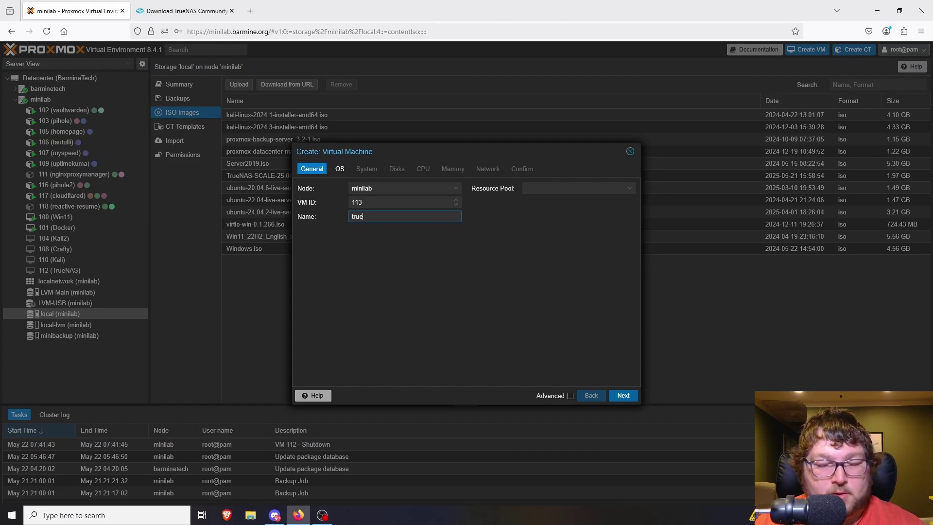
pyautogui.write('nas')
pyautogui.click(624, 395)
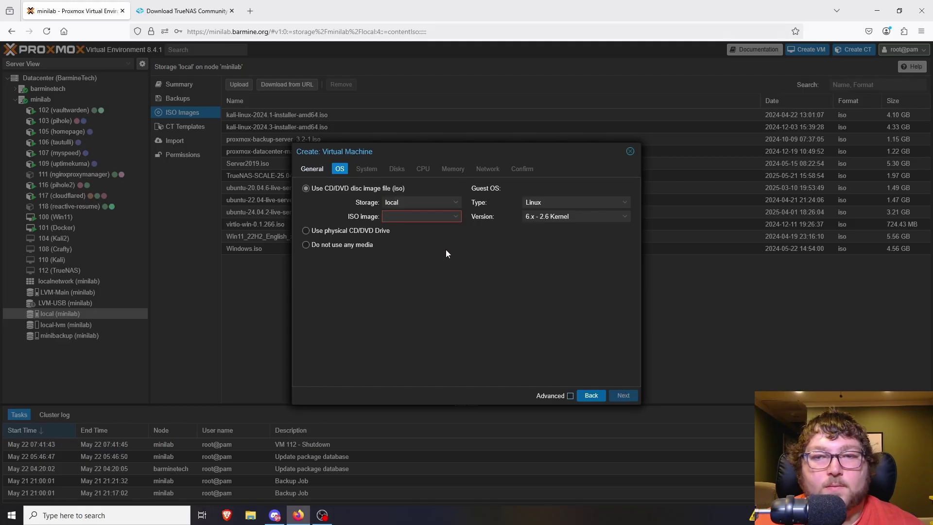
# Choose TrueNAS-SCALE-25.04.0.iso from the local storage as the installation image and accept the default system settings
pyautogui.click(422, 216)
pyautogui.click(430, 302)
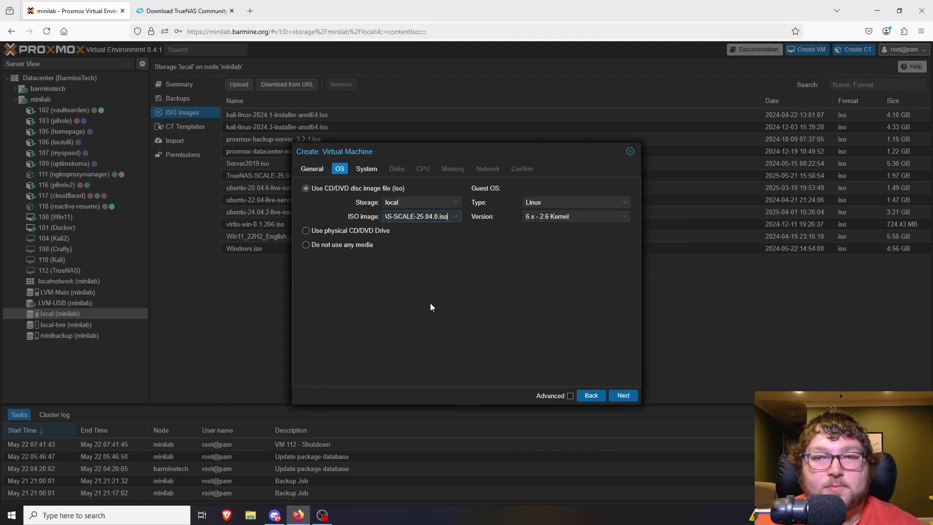
pyautogui.click(621, 395)
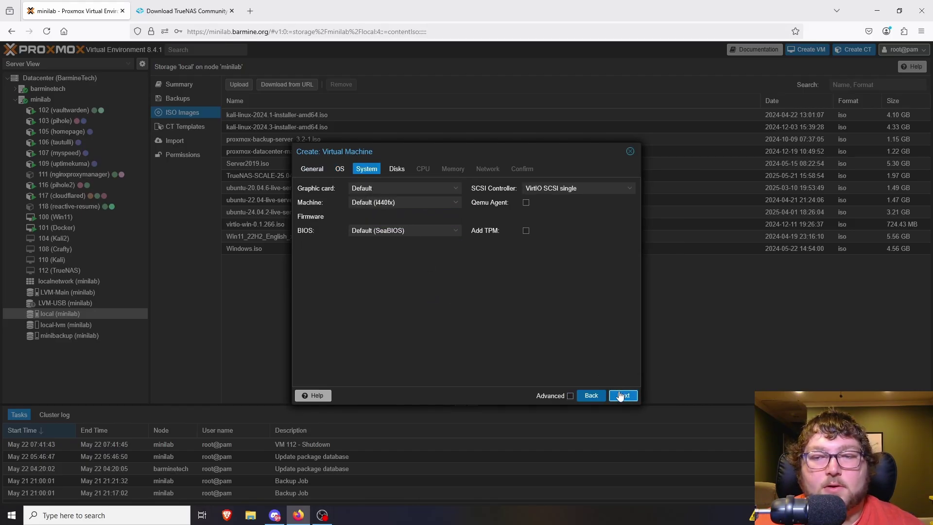
pyautogui.click(621, 395)
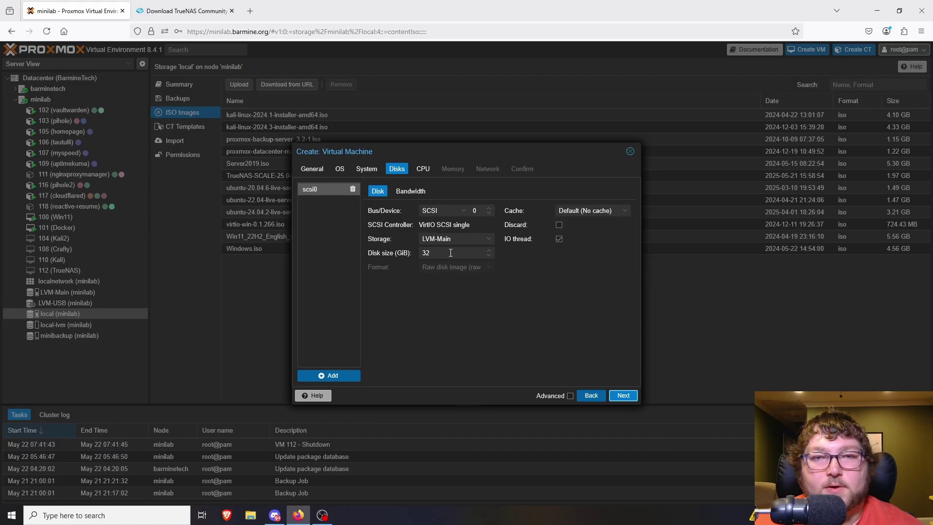
# Check the boot device requirement on the TrueNAS page, keep the first disk at 32 GiB, and add a second 75 GiB SCSI disk on LVM-Main
pyautogui.click(184, 11)
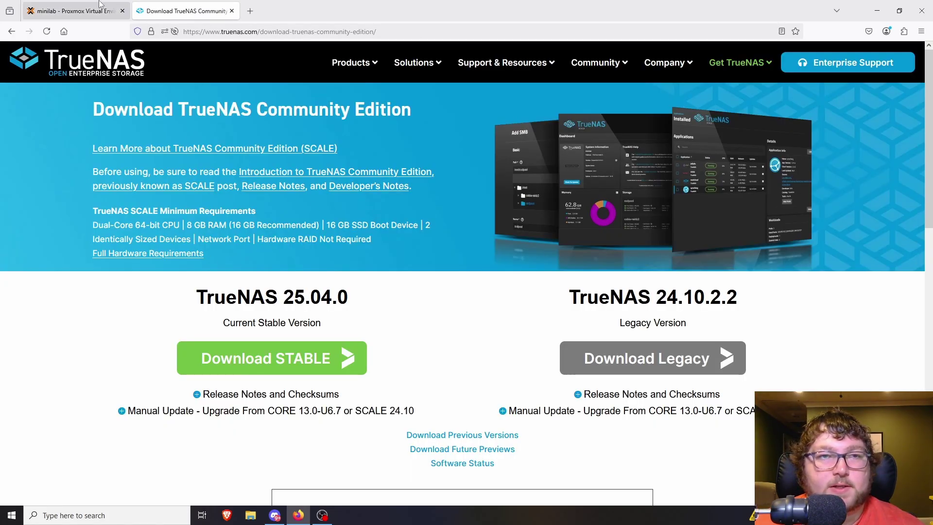
pyautogui.click(75, 10)
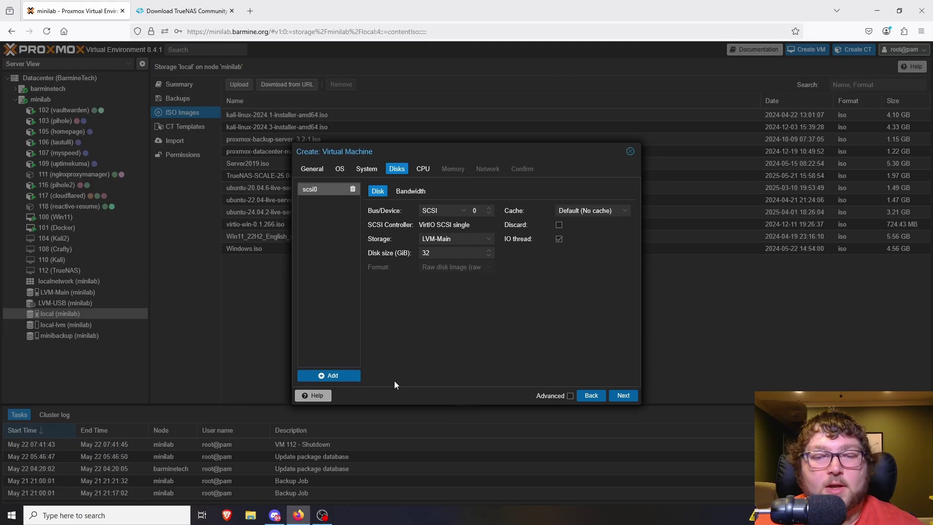
pyautogui.click(344, 377)
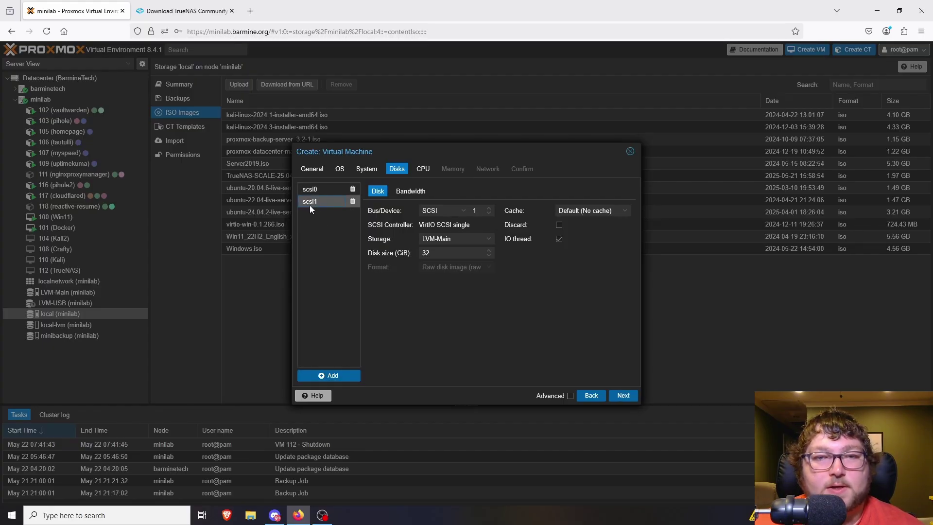
pyautogui.doubleClick(440, 251)
pyautogui.write('75')
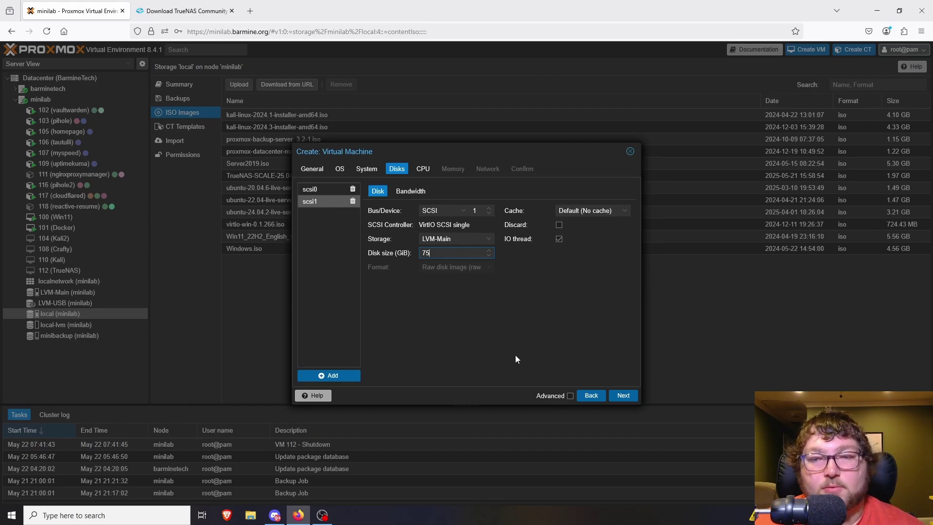
pyautogui.click(592, 377)
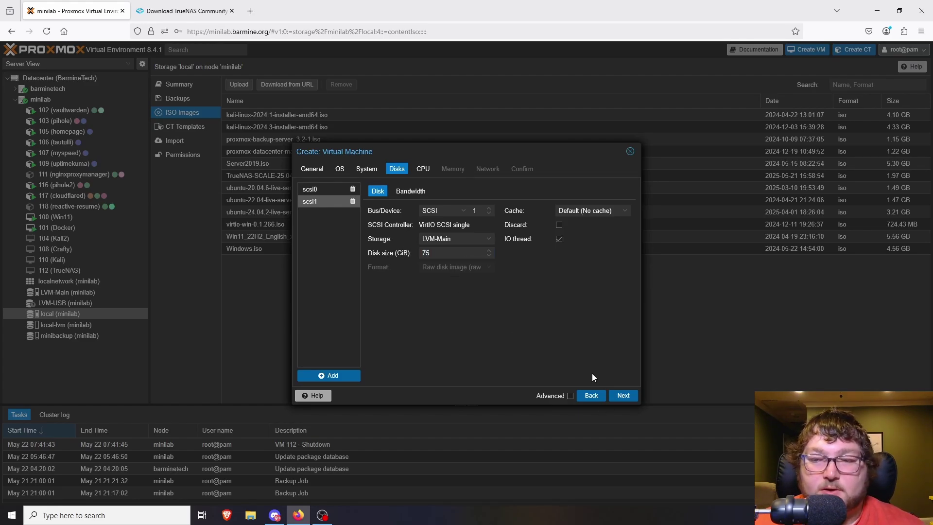
pyautogui.click(622, 396)
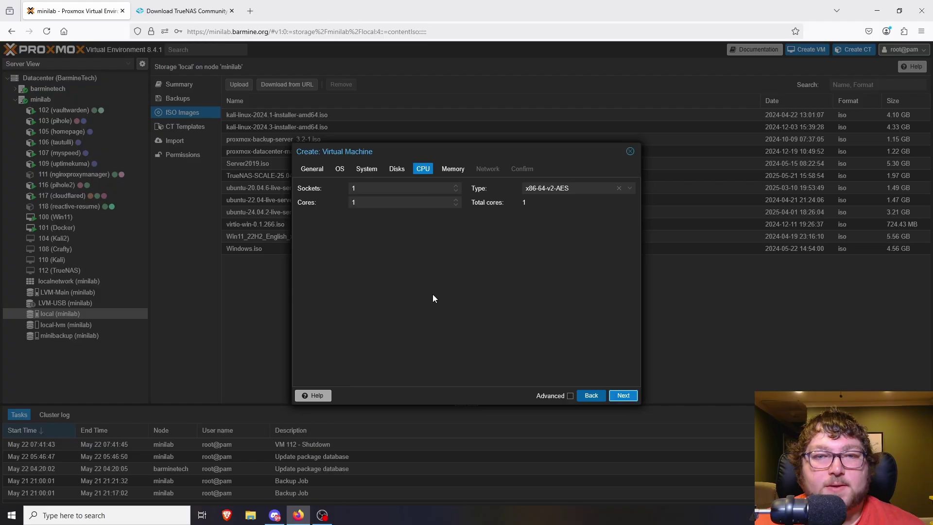
# Give the virtual machine 2 CPU cores and, after rechecking the TrueNAS requirements, 8192 MiB of memory
pyautogui.click(367, 202)
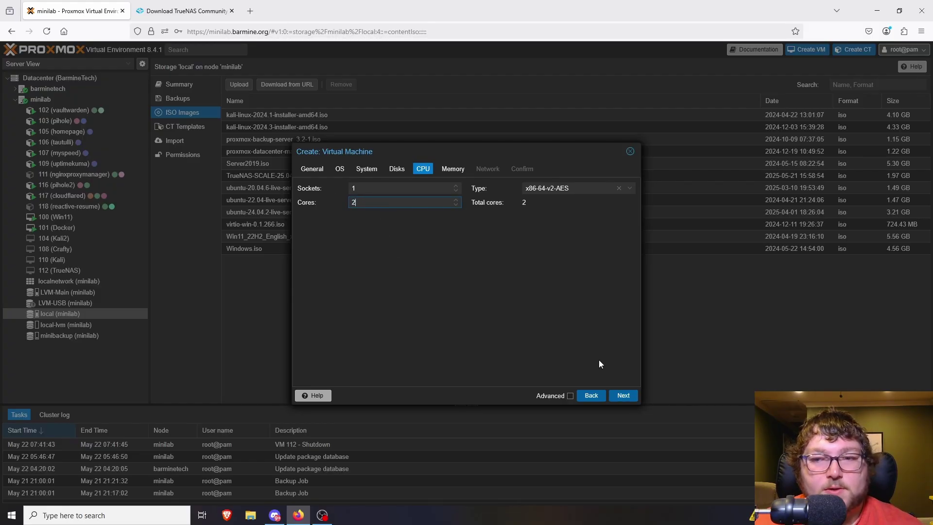
pyautogui.click(623, 394)
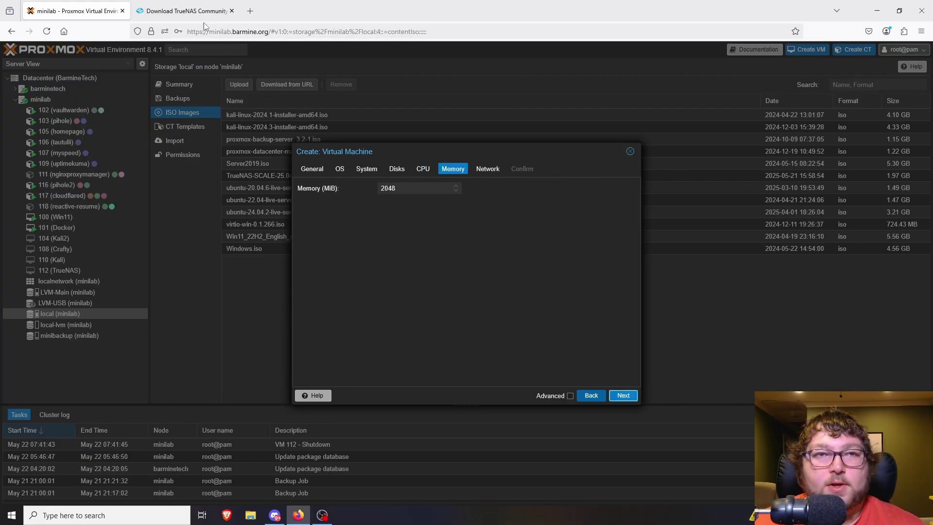
pyautogui.click(189, 10)
pyautogui.click(58, 7)
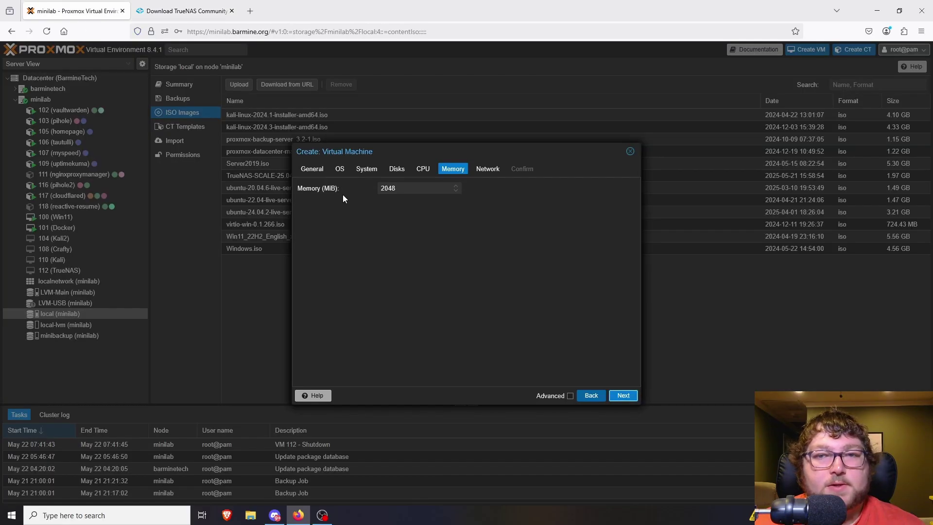
pyautogui.click(394, 187)
pyautogui.doubleClick(395, 187)
pyautogui.write('81')
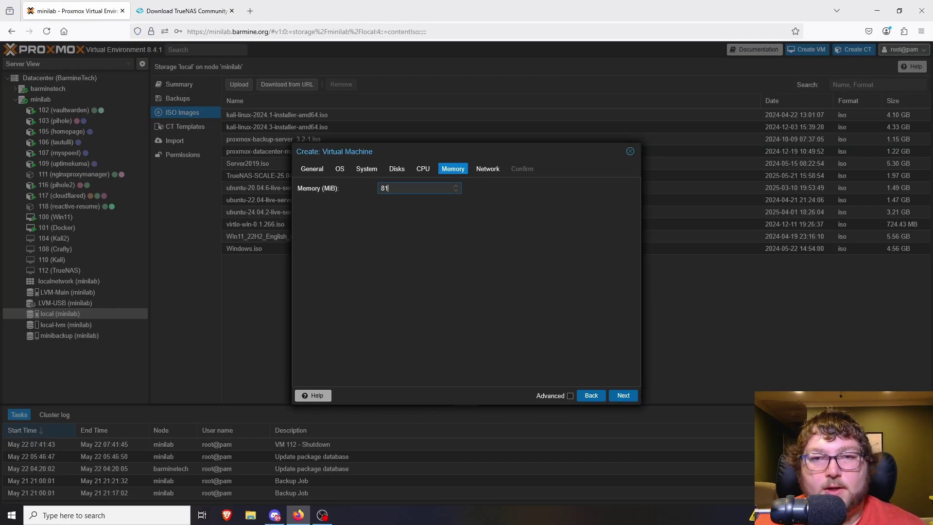
pyautogui.write('92')
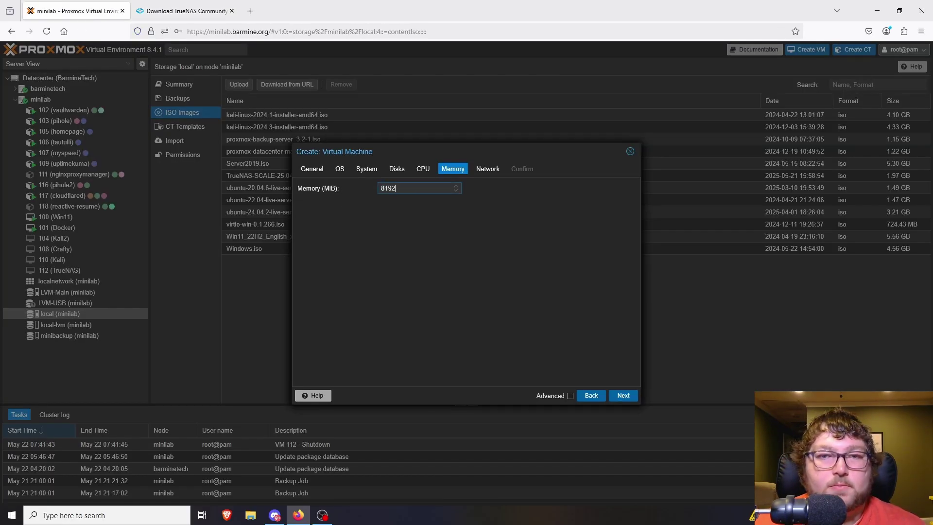
# Show the advanced memory settings and set the virtual machine's minimum memory to 512 MiB
pyautogui.click(570, 395)
pyautogui.moveTo(411, 210); pyautogui.dragTo(377, 210)
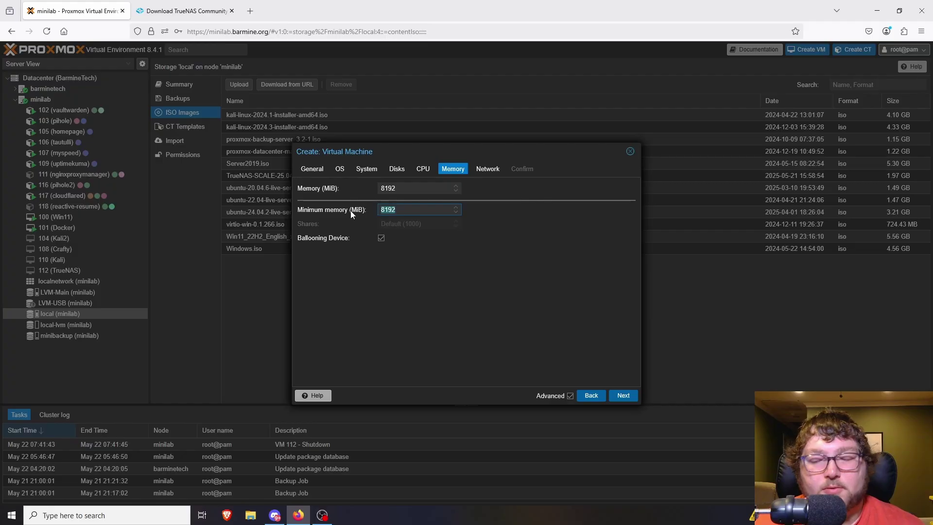
pyautogui.write('512')
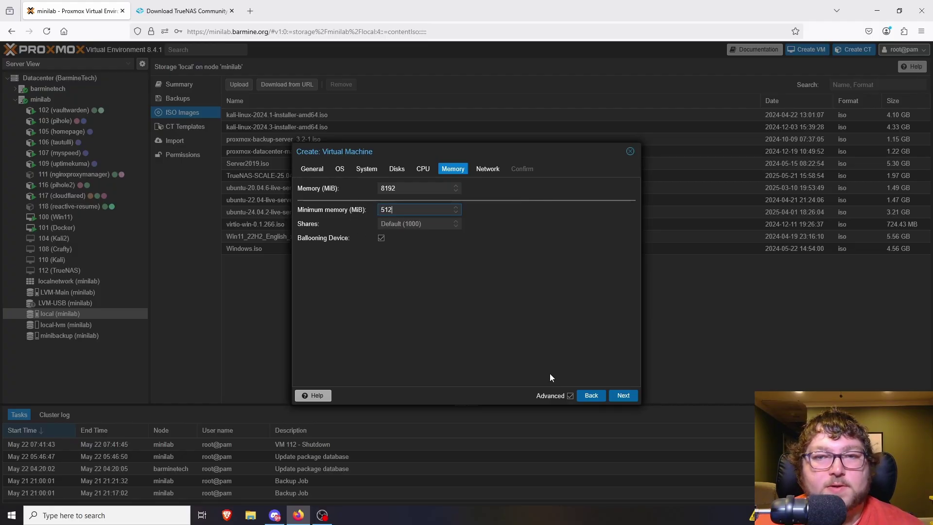
pyautogui.click(625, 395)
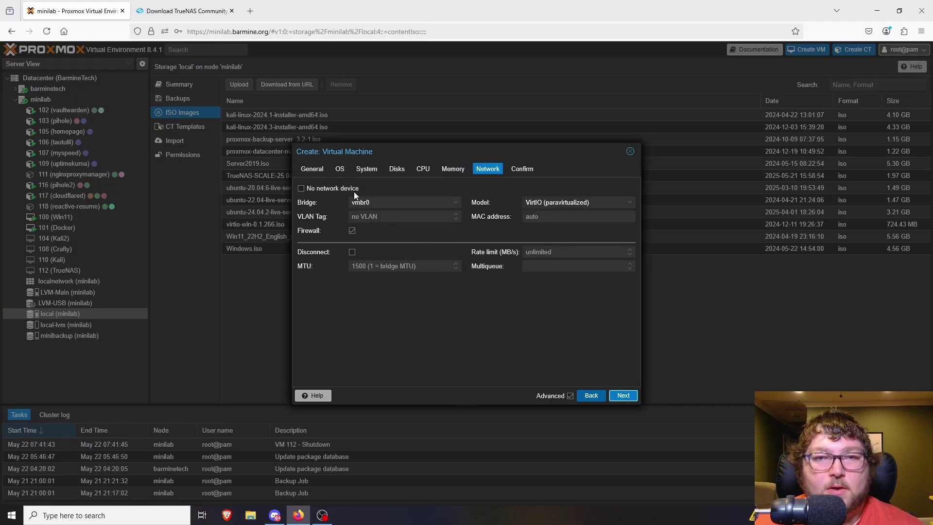
# Accept the default network settings, review the configuration summary, and create the truenas virtual machine
pyautogui.click(624, 395)
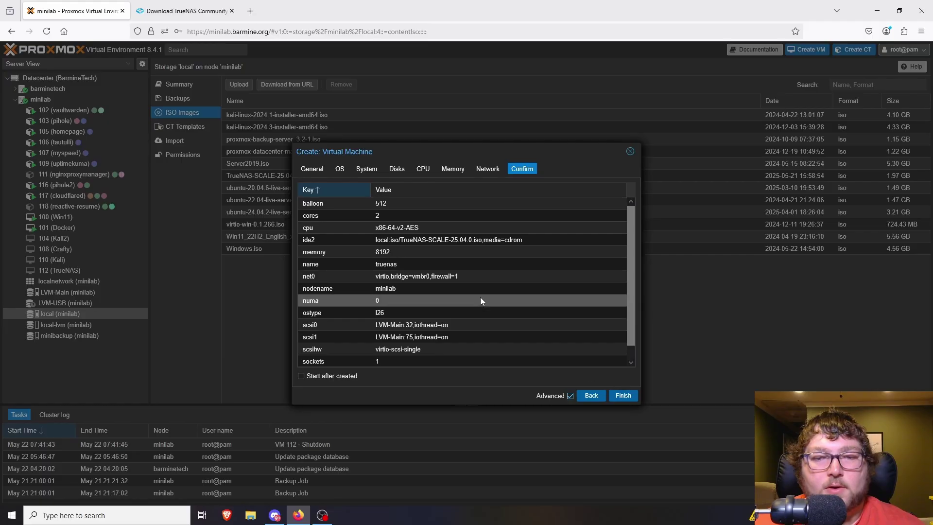
pyautogui.scroll(-2, 480, 297)
pyautogui.click(628, 396)
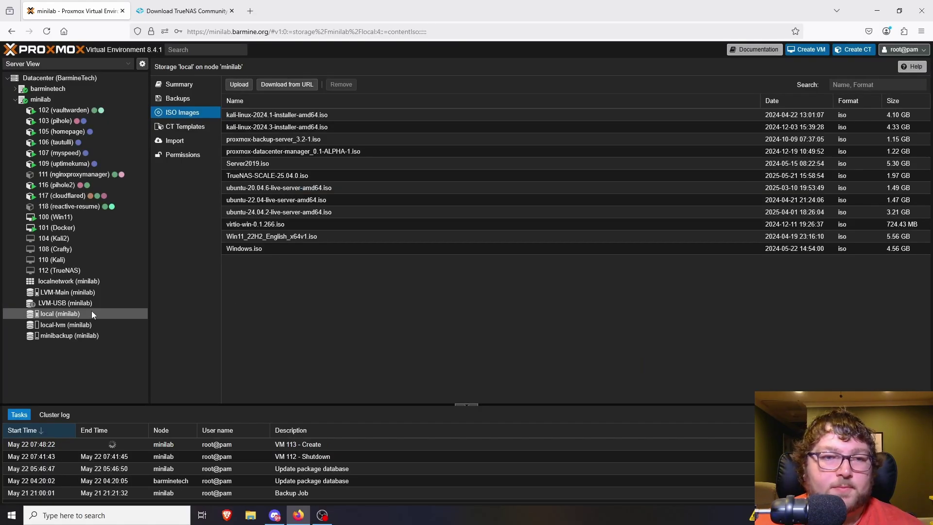
# Open the console of virtual machine 113 (truenas), power it on, and boot Start TrueNAS SCALE Installation
pyautogui.click(70, 281)
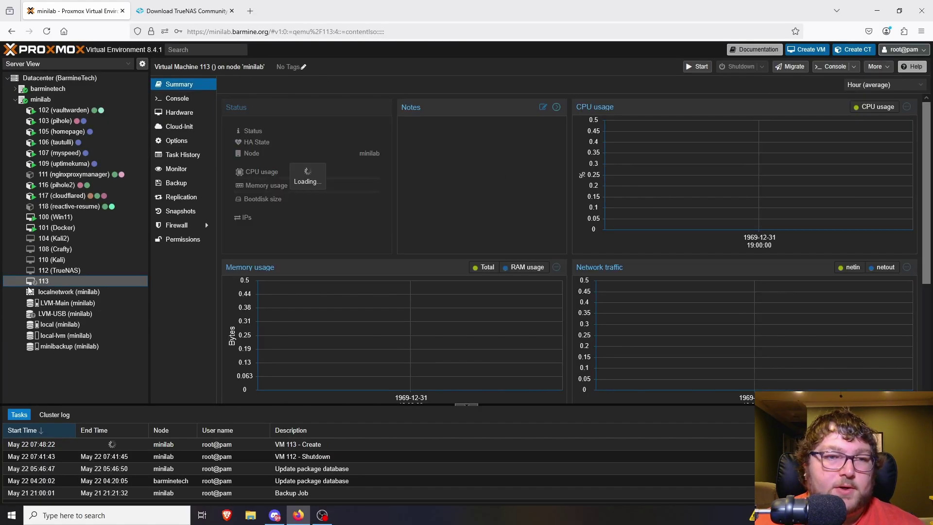
pyautogui.doubleClick(70, 282)
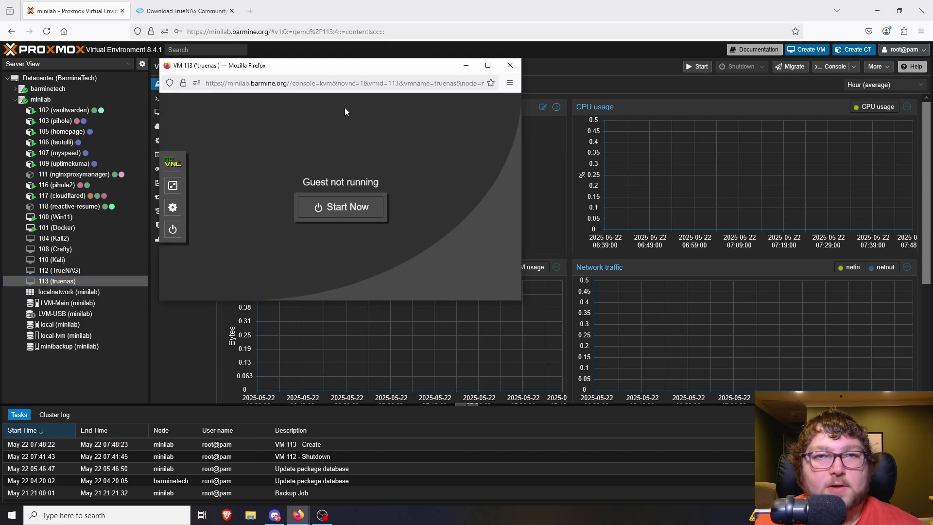
pyautogui.click(354, 214)
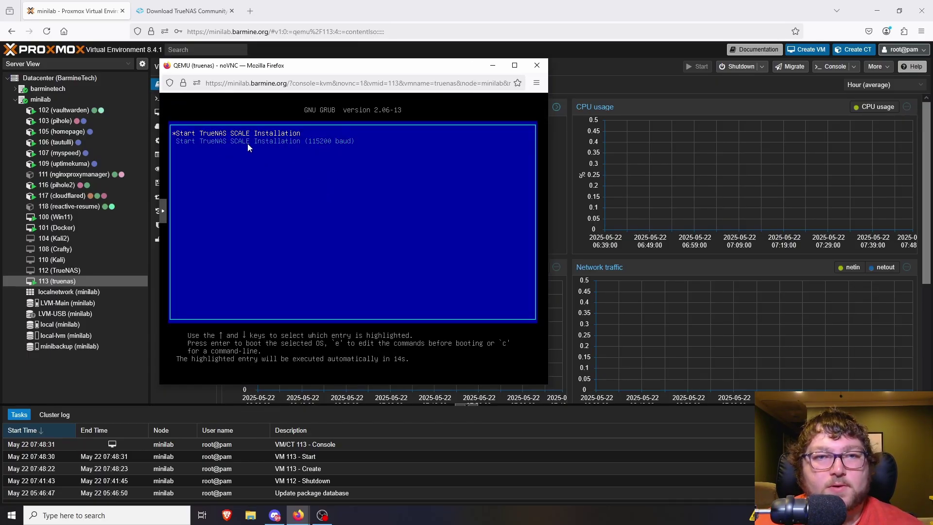
pyautogui.press('Return')
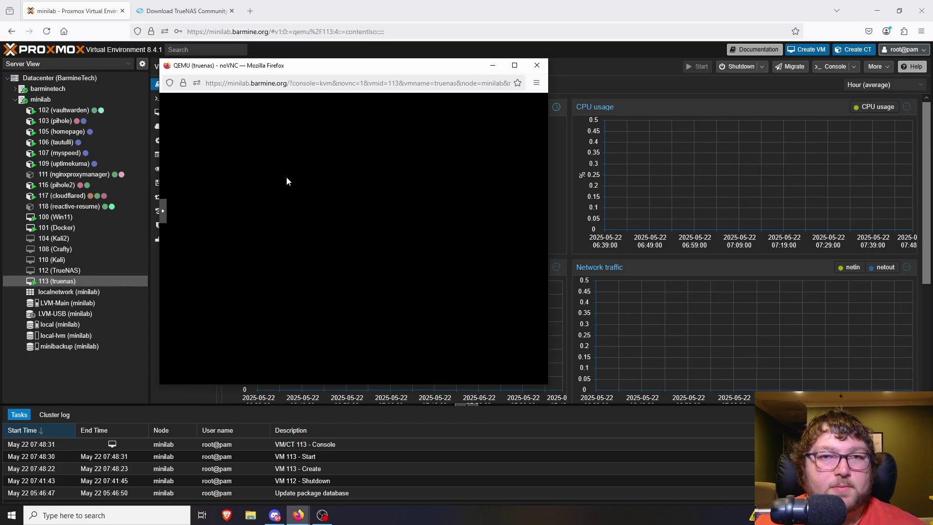
pyautogui.moveTo(306, 65); pyautogui.dragTo(412, 60)
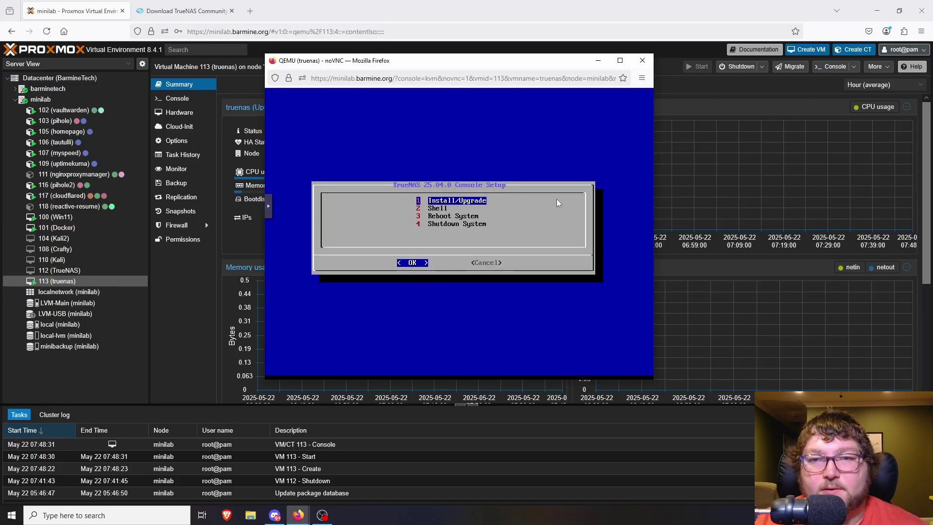
# Choose Install/Upgrade in the TrueNAS 25.04.0 console setup
pyautogui.press('Down')
pyautogui.press('Down')
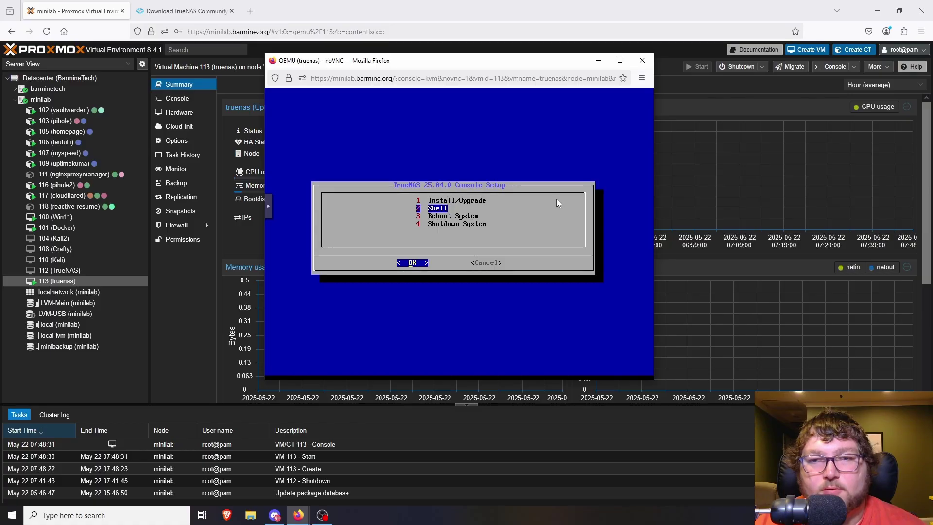
pyautogui.press('Down')
pyautogui.press('Up')
pyautogui.press('Up')
pyautogui.press('Up')
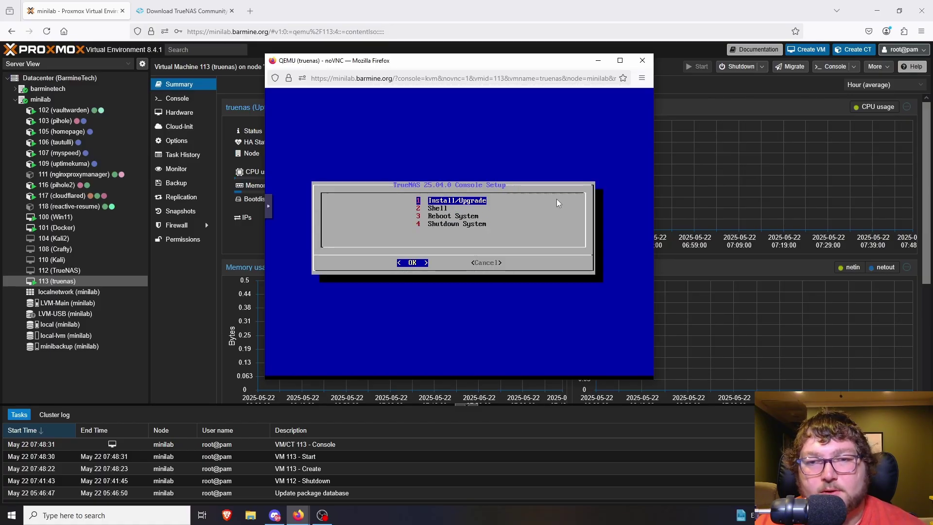
pyautogui.press('Return')
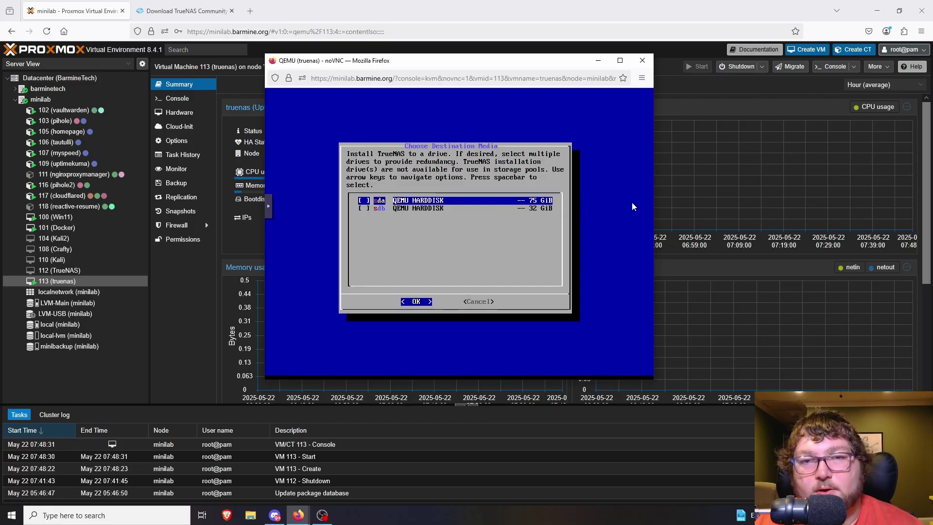
# Select the 32 GiB disk sdb as the installation destination and agree to erase it
pyautogui.press('Down')
pyautogui.press('space')
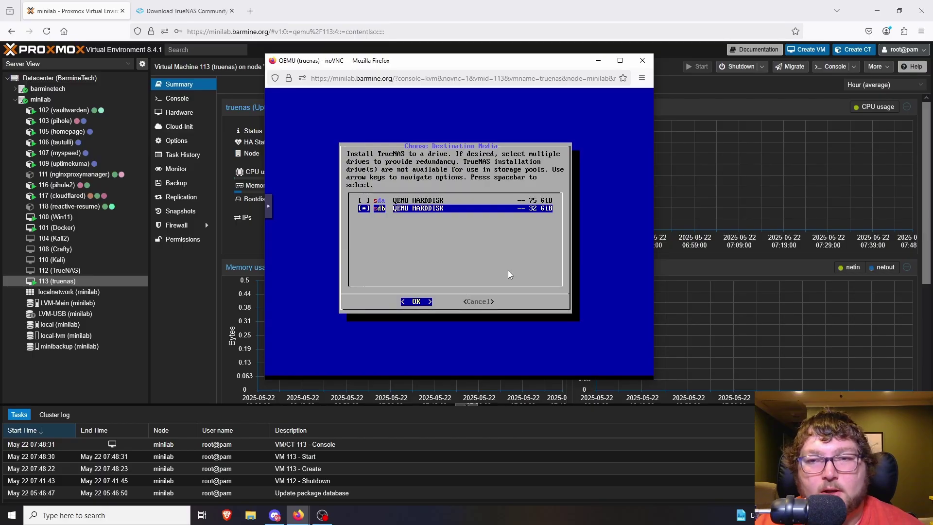
pyautogui.press('Return')
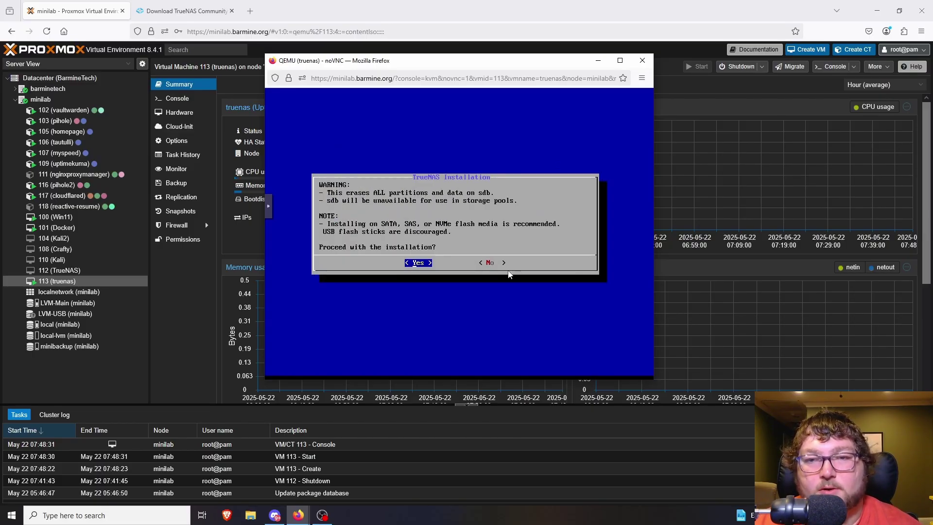
pyautogui.press('Return')
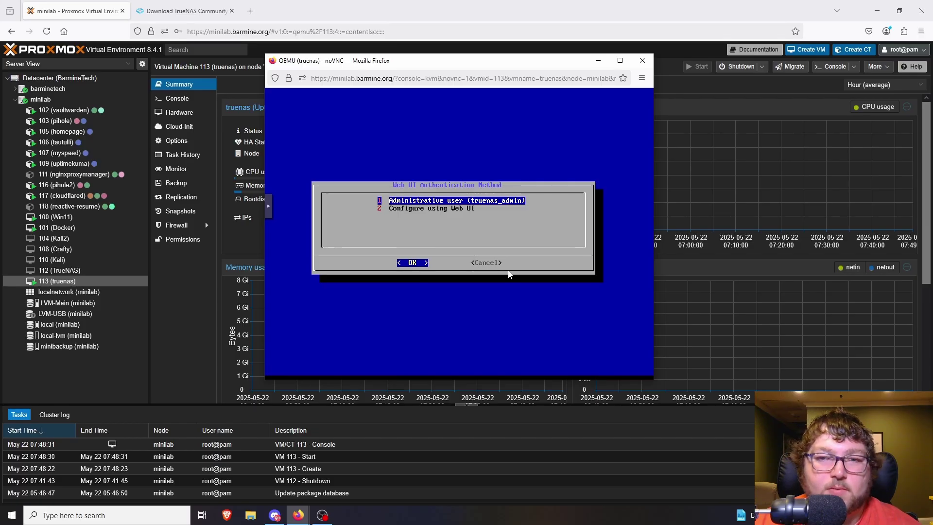
# Set the web UI authentication method to Configure using Web UI and allow EFI boot
pyautogui.press('Down')
pyautogui.press('Return')
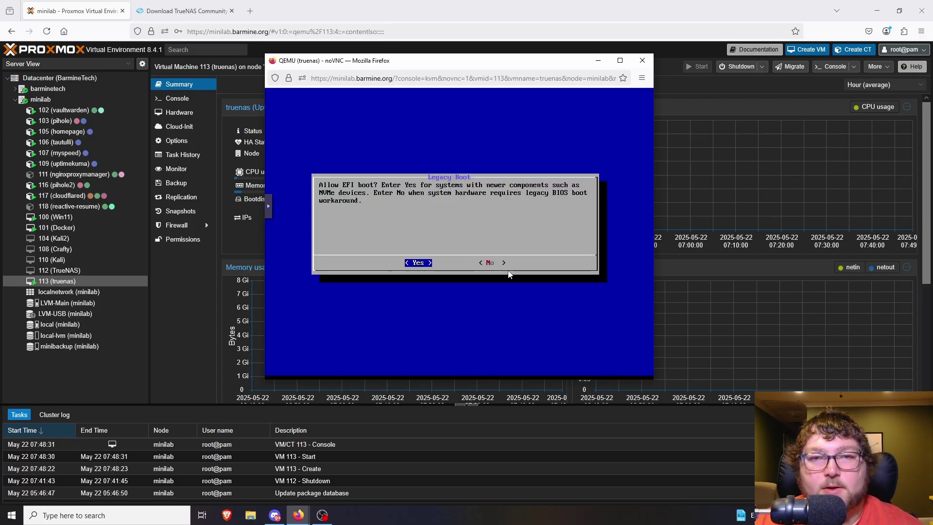
pyautogui.press('Return')
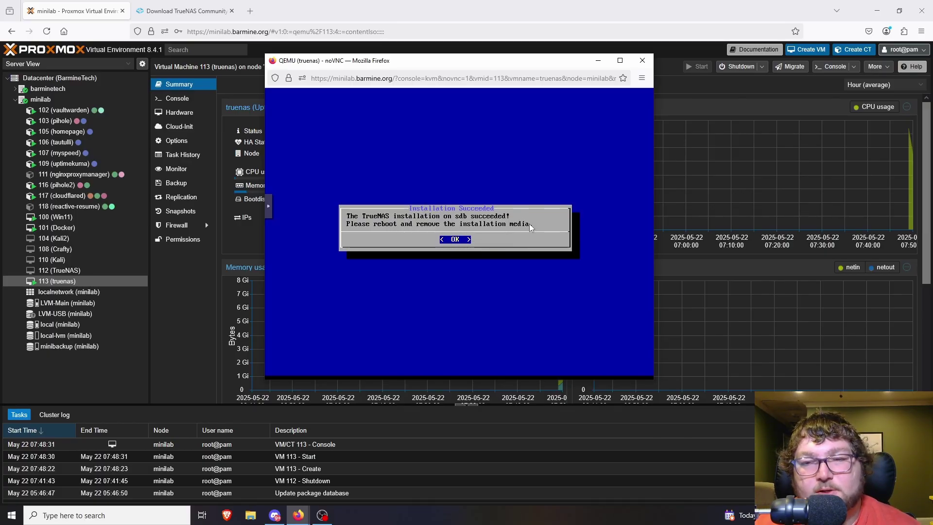
# Reboot the system after the installation and boot TrueNAS Scale GNU/Linux 25.04.0, enlarging the console window
pyautogui.press('Return')
pyautogui.press('3')
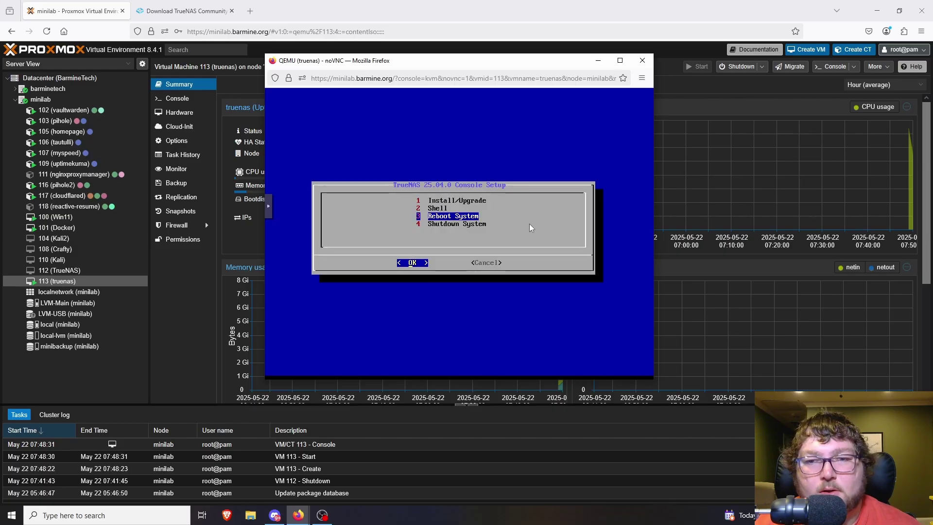
pyautogui.press('Down')
pyautogui.press('Up')
pyautogui.press('Return')
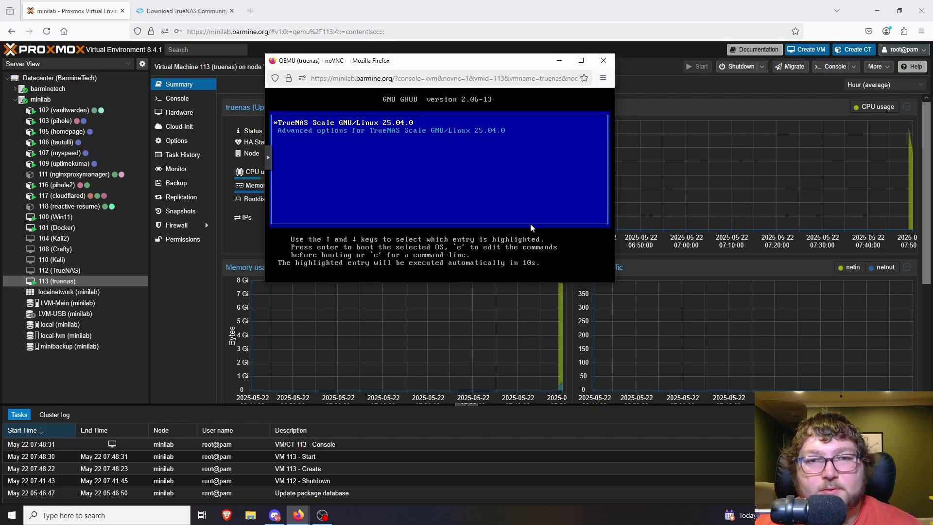
pyautogui.press('Return')
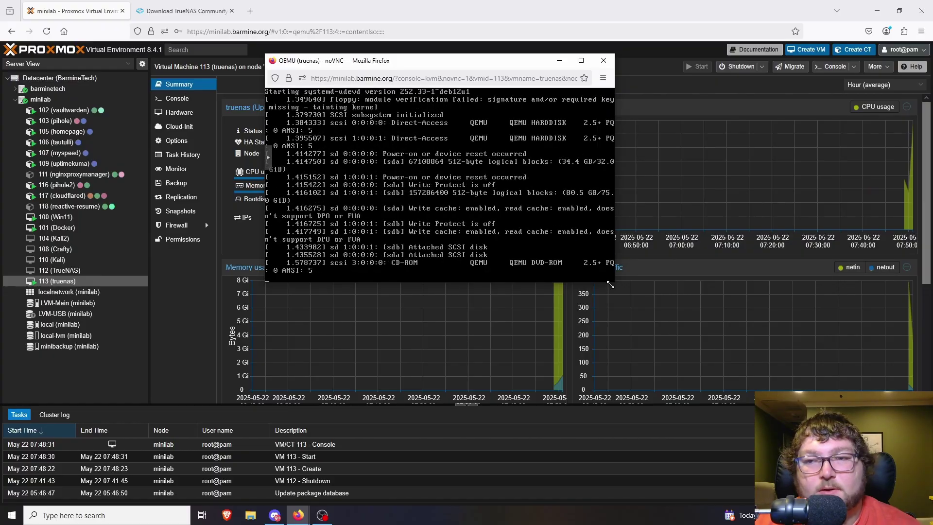
pyautogui.moveTo(614, 281); pyautogui.dragTo(707, 390)
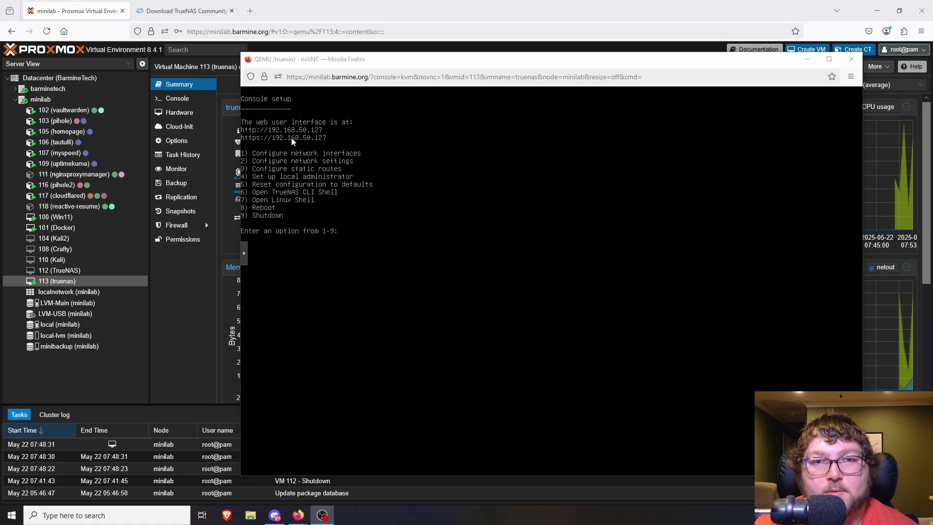
# Open the TrueNAS web interface at 192.168.50.127 in a new browser tab
pyautogui.click(249, 11)
pyautogui.write('192.168.50.1')
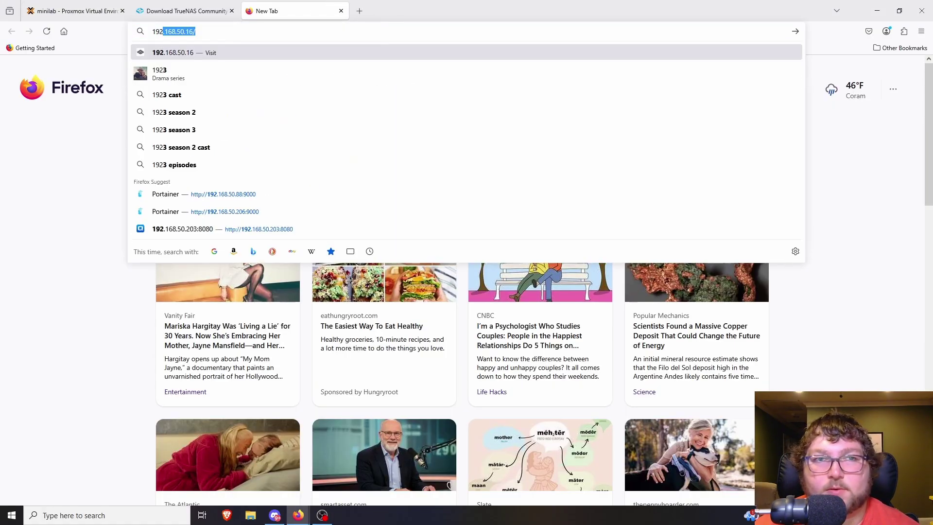
pyautogui.write('27')
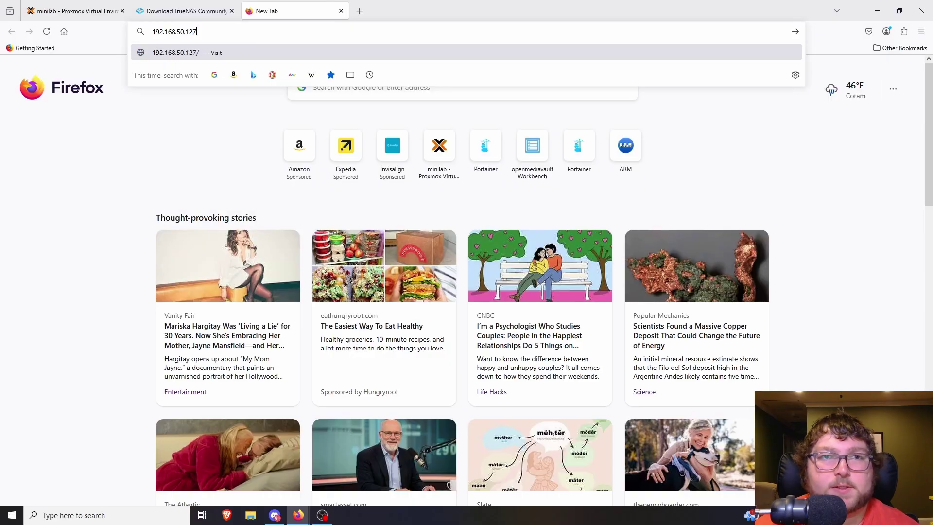
pyautogui.press('Return')
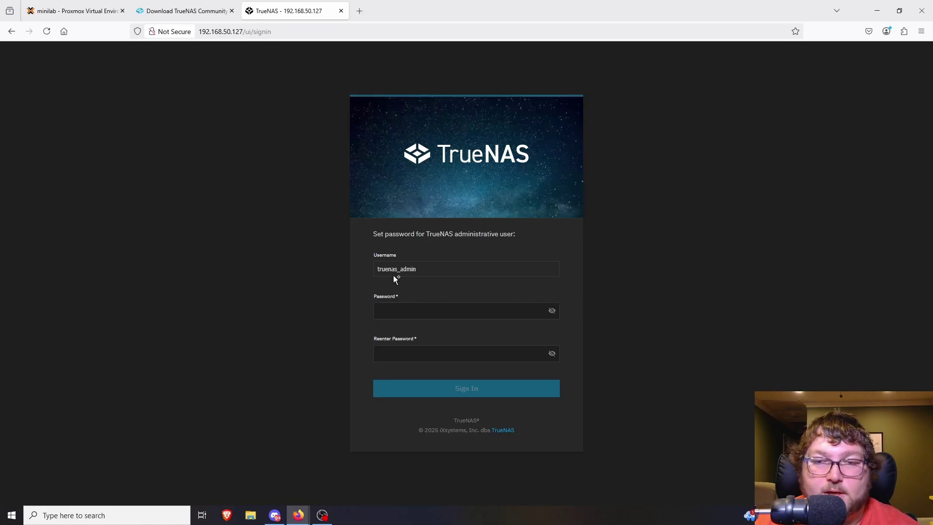
# Enter and repeat the password for the truenas_admin user, sign in, and decline both offers to save the password
pyautogui.click(383, 303)
pyautogui.write('***')
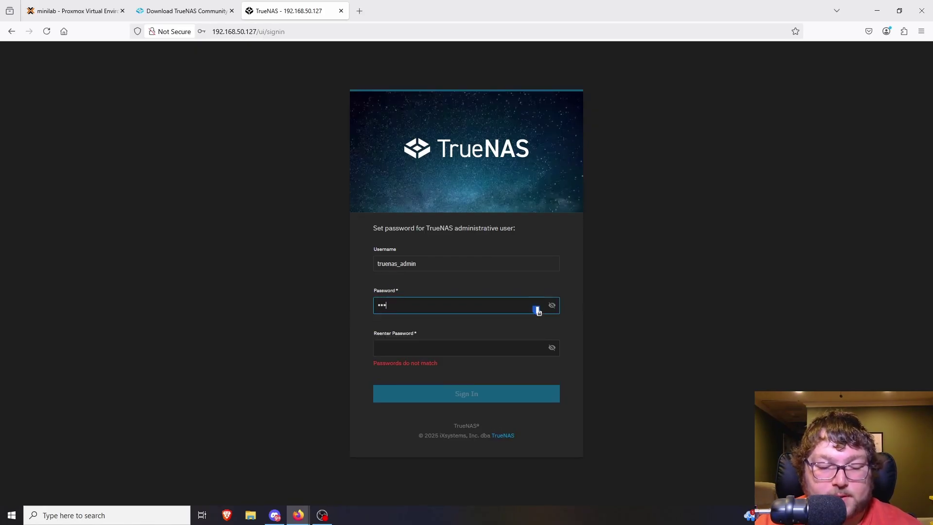
pyautogui.write('*****')
pyautogui.click(419, 333)
pyautogui.write('********')
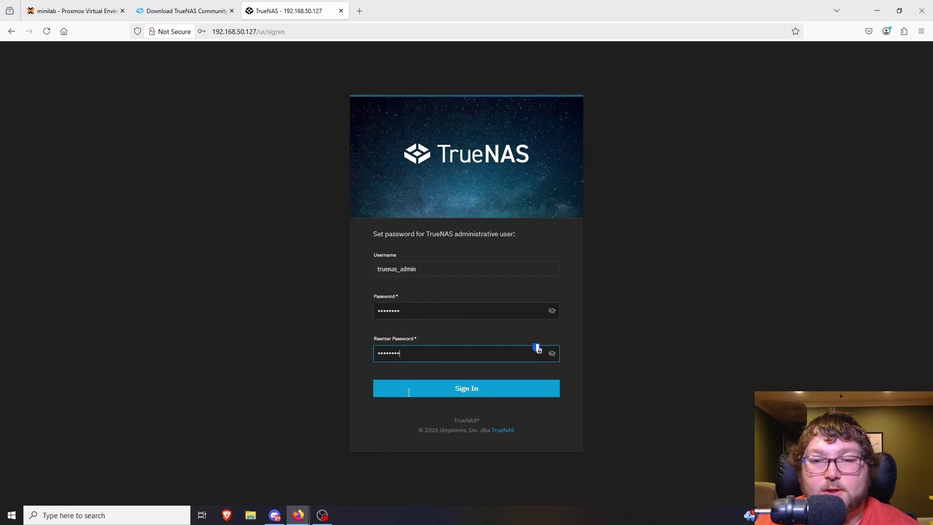
pyautogui.click(444, 390)
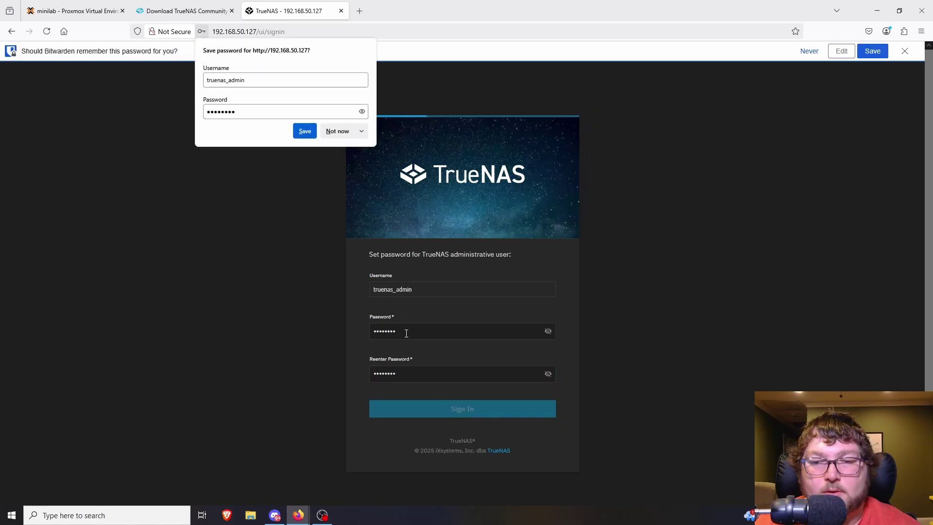
pyautogui.click(338, 131)
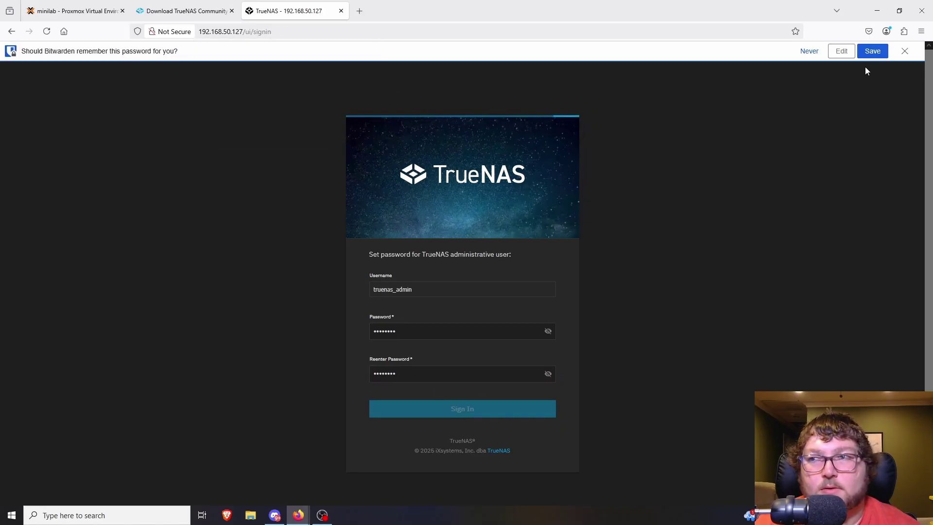
pyautogui.click(903, 51)
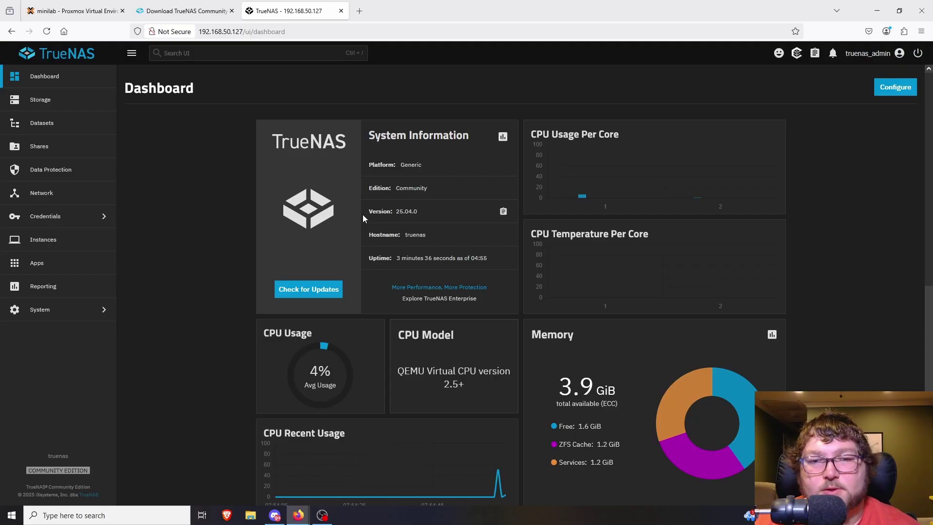
# Start adding a new user in the Credentials Users list and enter the user's full name
pyautogui.scroll(-3, 526, 214)
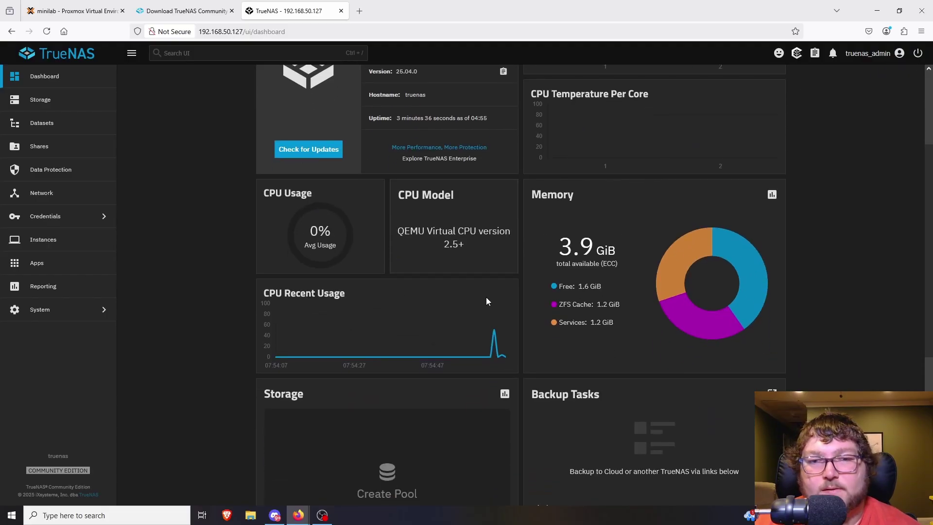
pyautogui.scroll(-3, 489, 304)
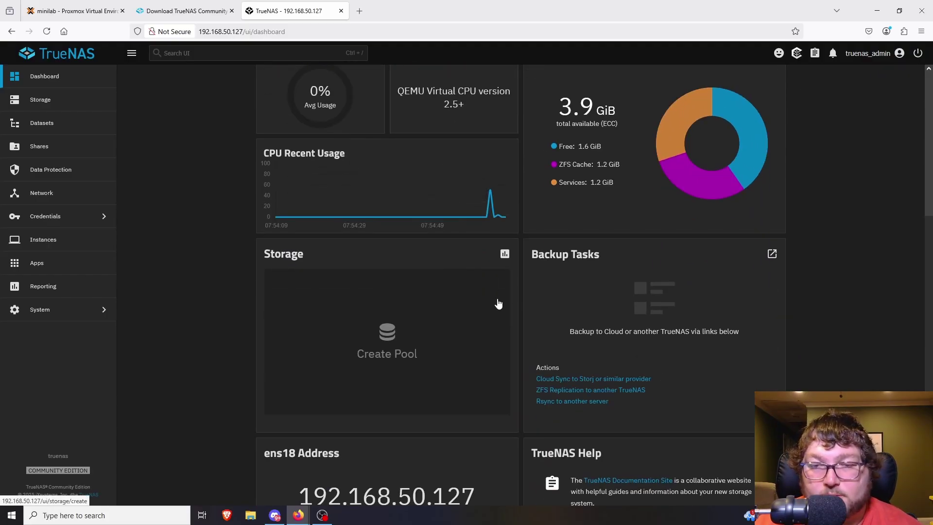
pyautogui.scroll(-2, 499, 302)
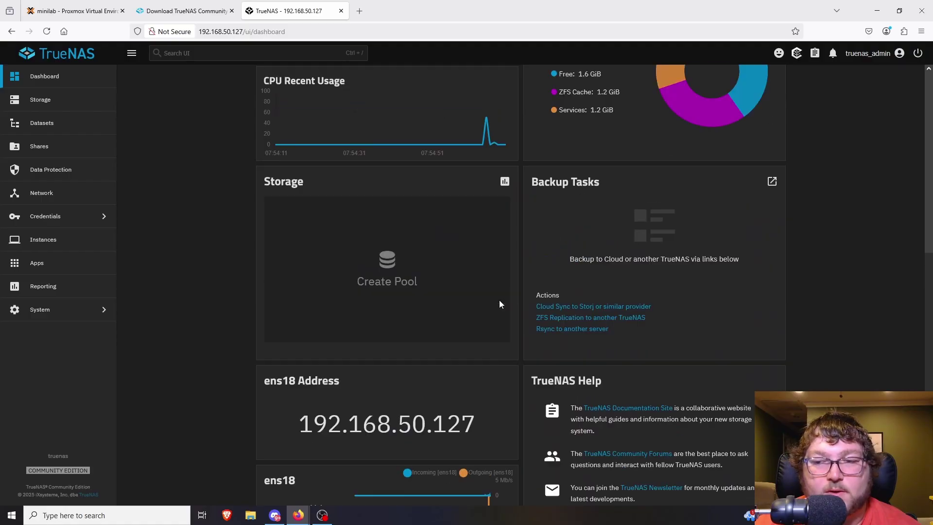
pyautogui.scroll(8, 499, 299)
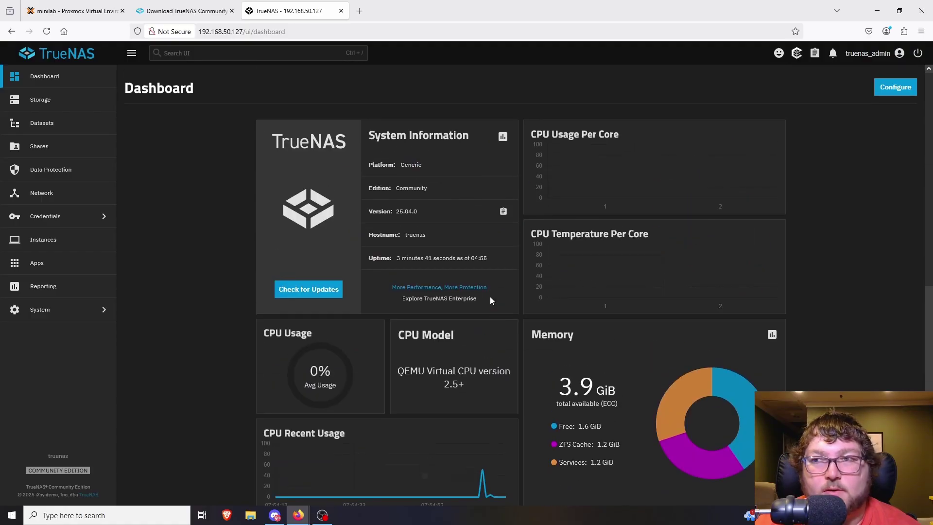
pyautogui.click(71, 222)
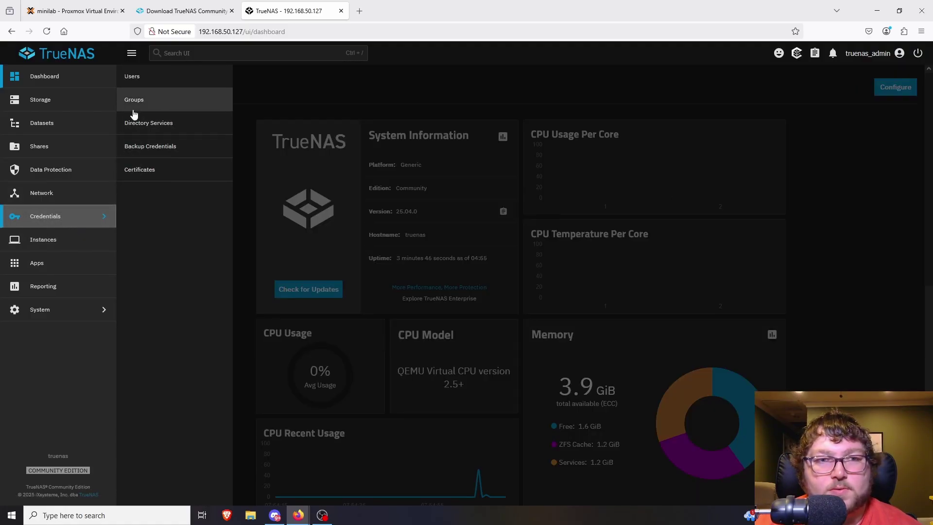
pyautogui.click(138, 81)
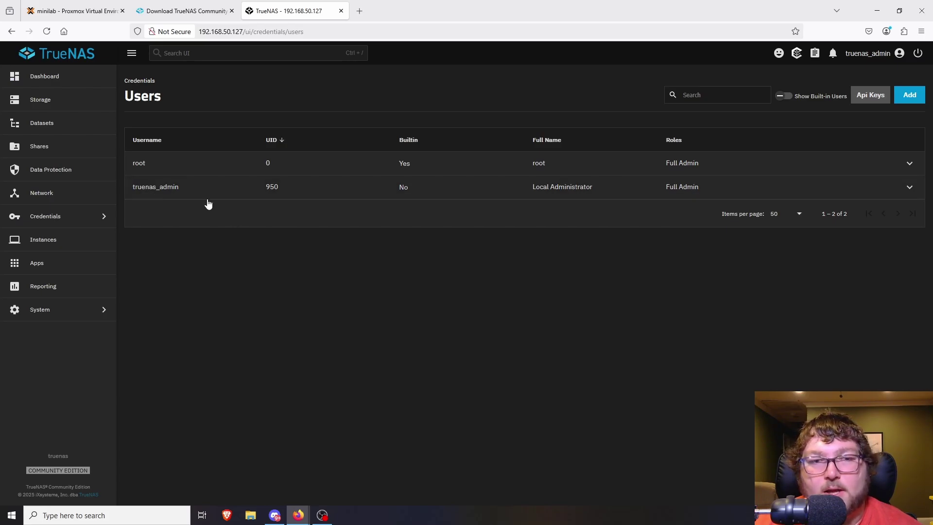
pyautogui.click(910, 95)
pyautogui.click(658, 161)
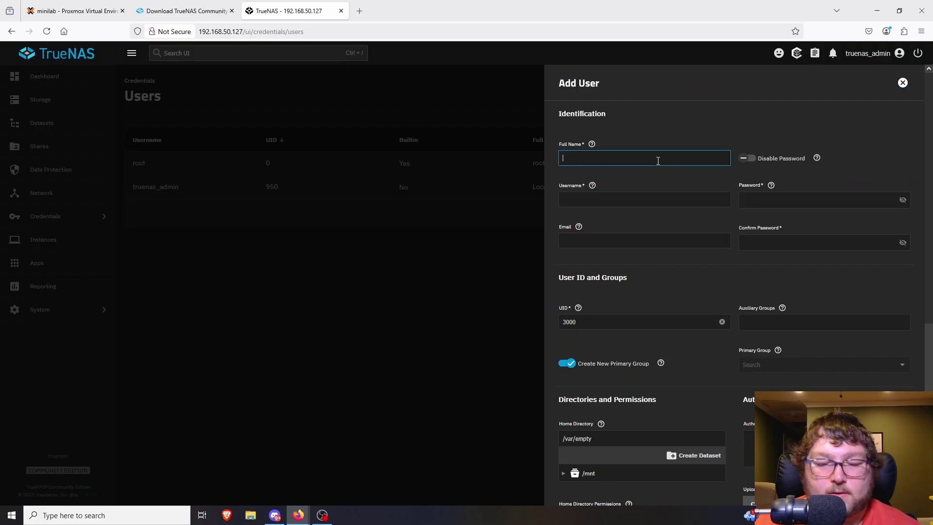
pyautogui.write('carmine')
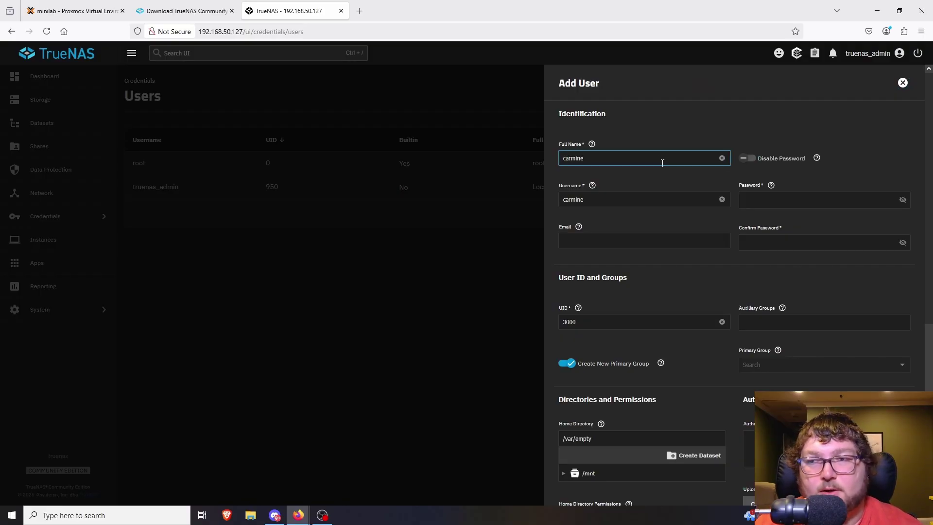
# Enter and confirm the new user's password
pyautogui.click(787, 201)
pyautogui.write('•••')
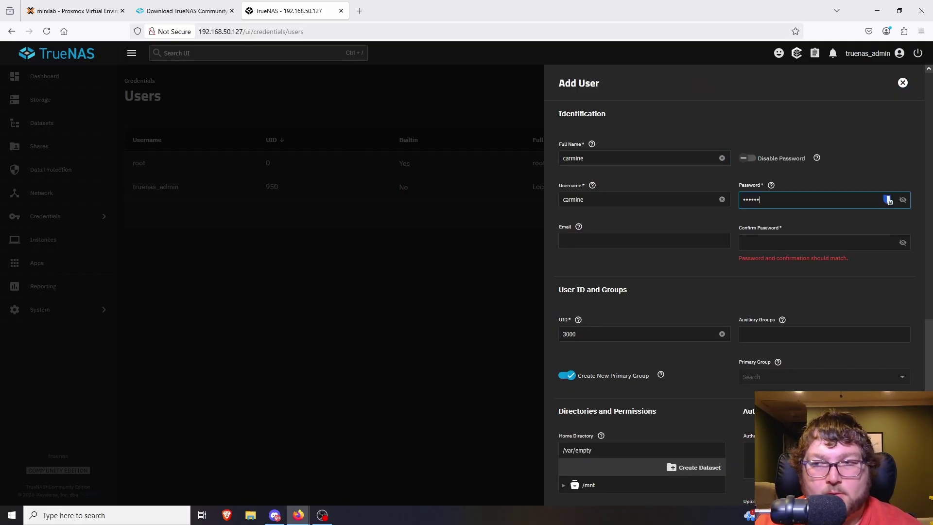
pyautogui.click(756, 238)
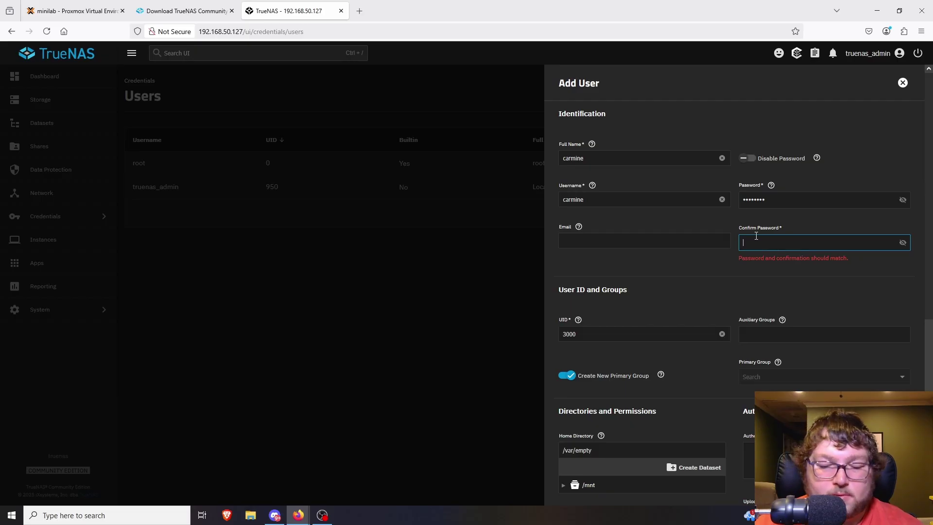
pyautogui.write('••••••••')
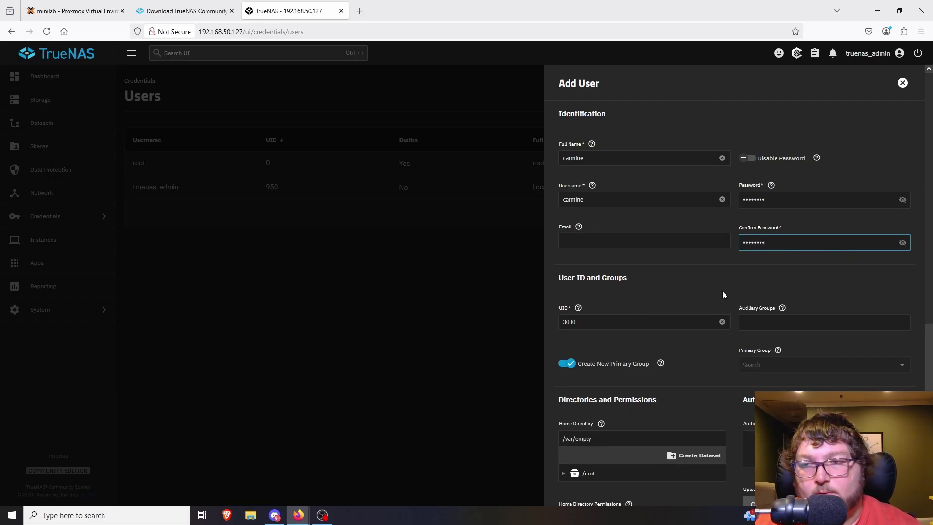
# Examine the new user's ID, group, home directory and authentication options, including the help for Auxiliary Groups
pyautogui.scroll(-5, 721, 294)
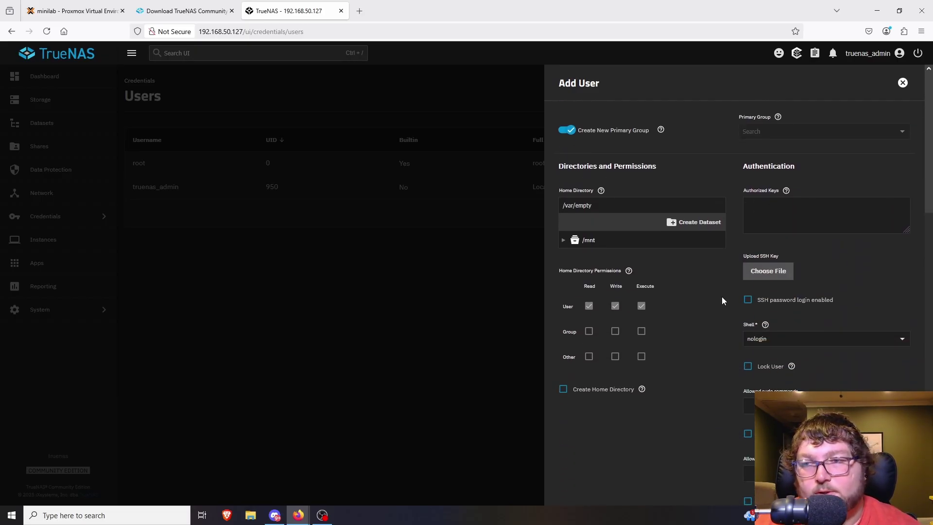
pyautogui.scroll(-1, 722, 300)
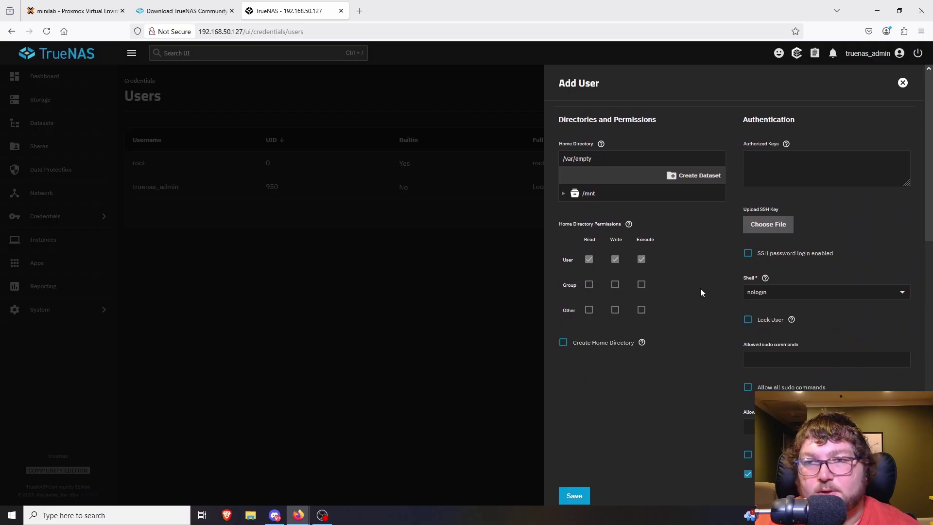
pyautogui.scroll(2, 619, 300)
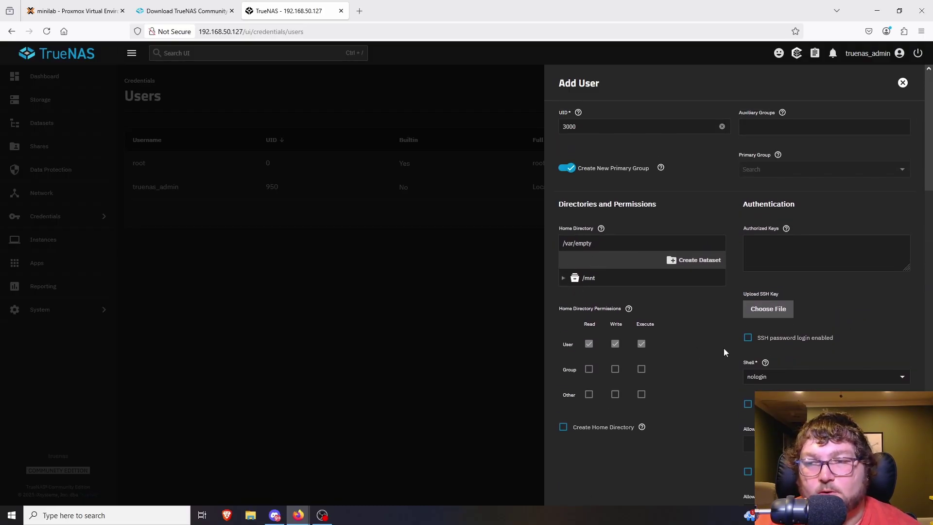
pyautogui.scroll(3, 713, 361)
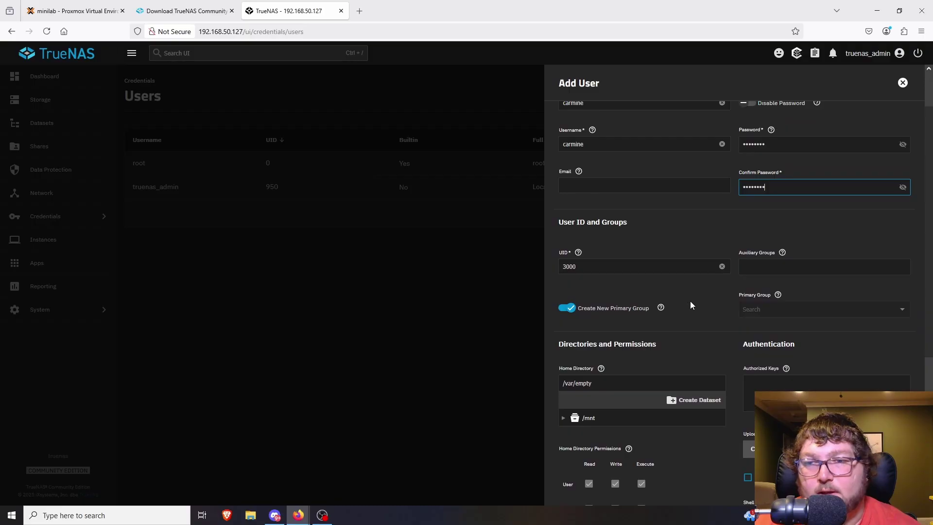
pyautogui.scroll(-2, 751, 275)
pyautogui.scroll(2, 743, 370)
pyautogui.scroll(1, 742, 300)
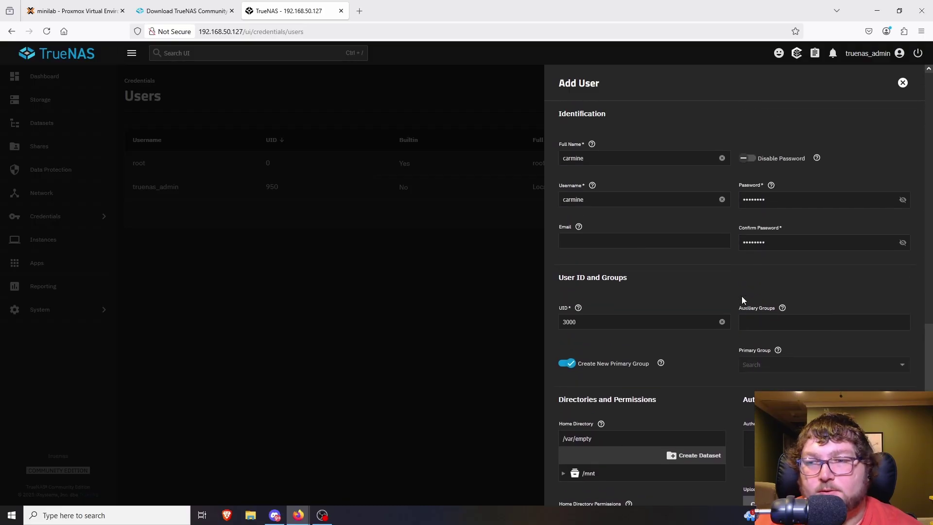
pyautogui.click(782, 308)
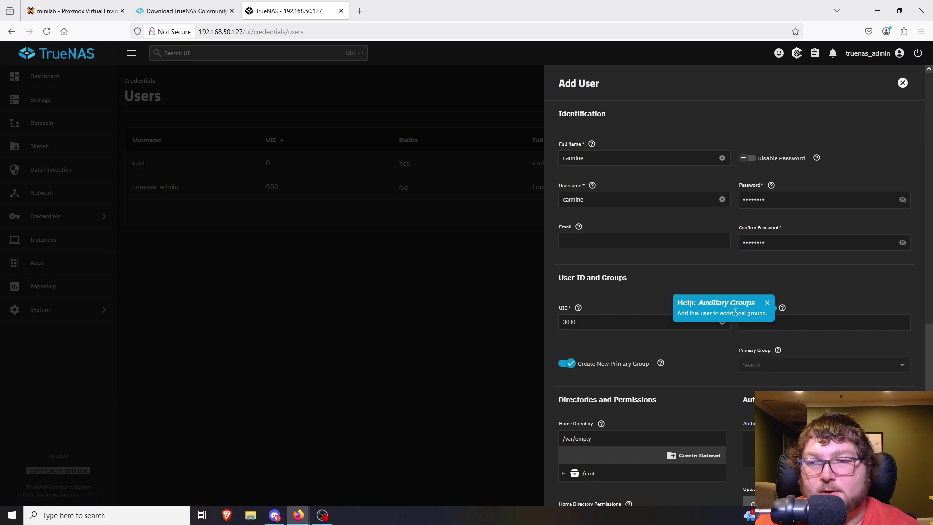
pyautogui.click(833, 295)
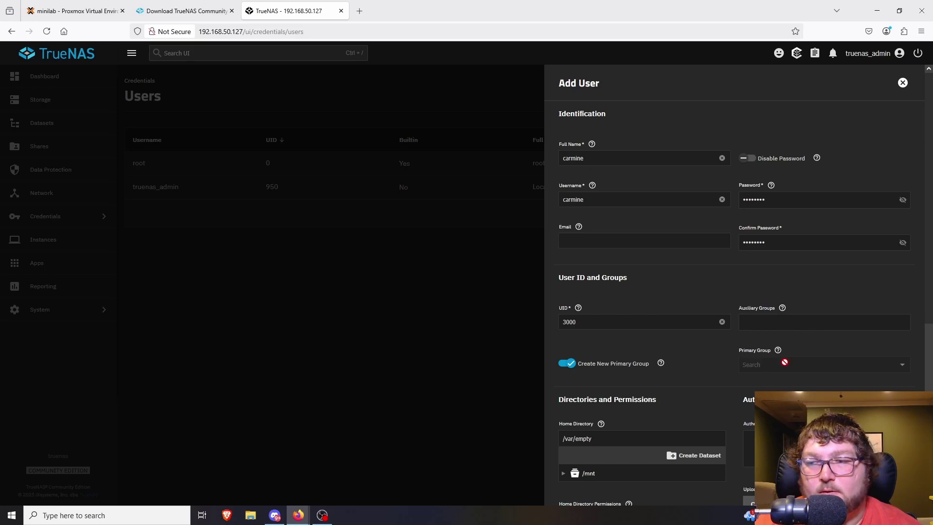
# Add the new user to the auxiliary groups builtin_administrators and truenas_admin and save the account
pyautogui.click(772, 324)
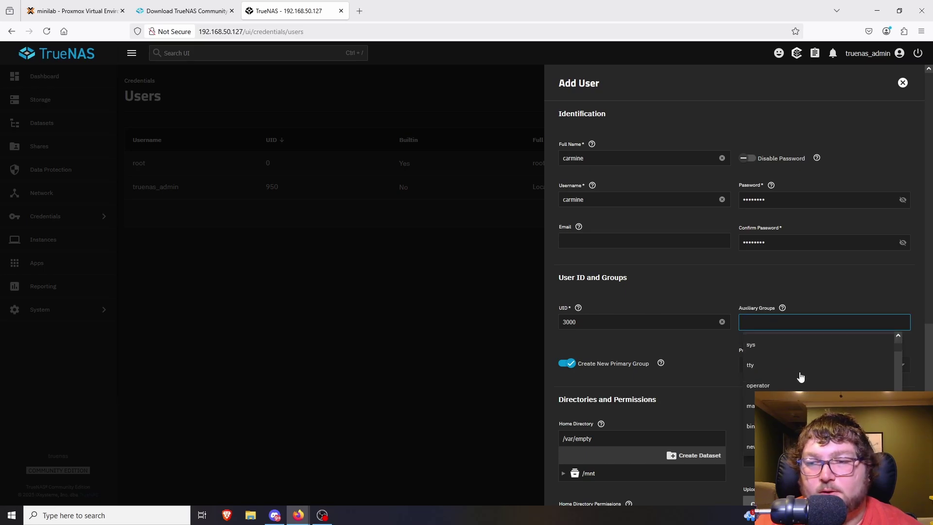
pyautogui.scroll(5, 801, 379)
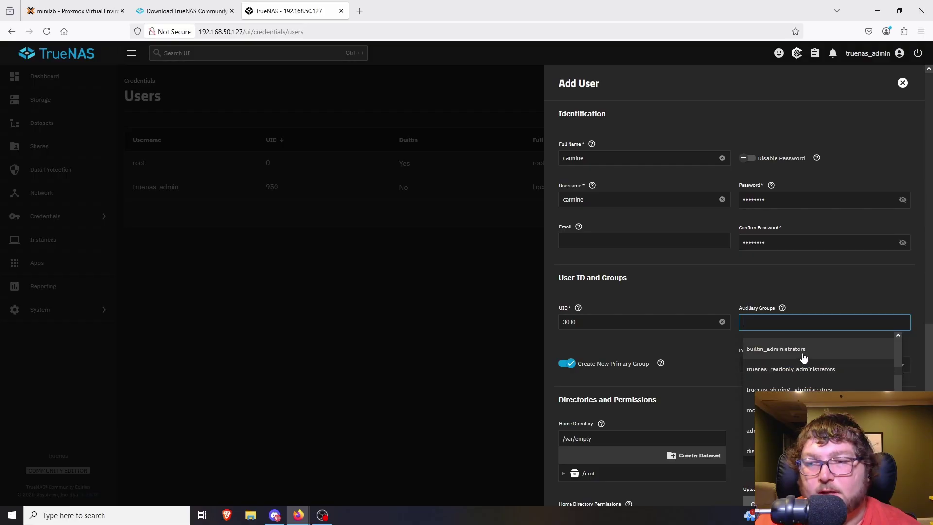
pyautogui.click(802, 357)
pyautogui.scroll(-4, 736, 282)
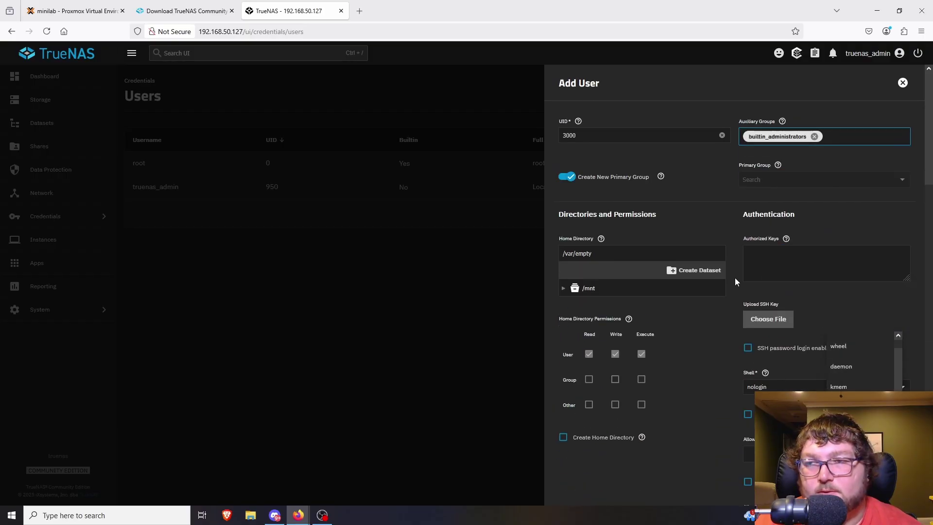
pyautogui.scroll(2, 736, 282)
pyautogui.scroll(-3, 864, 378)
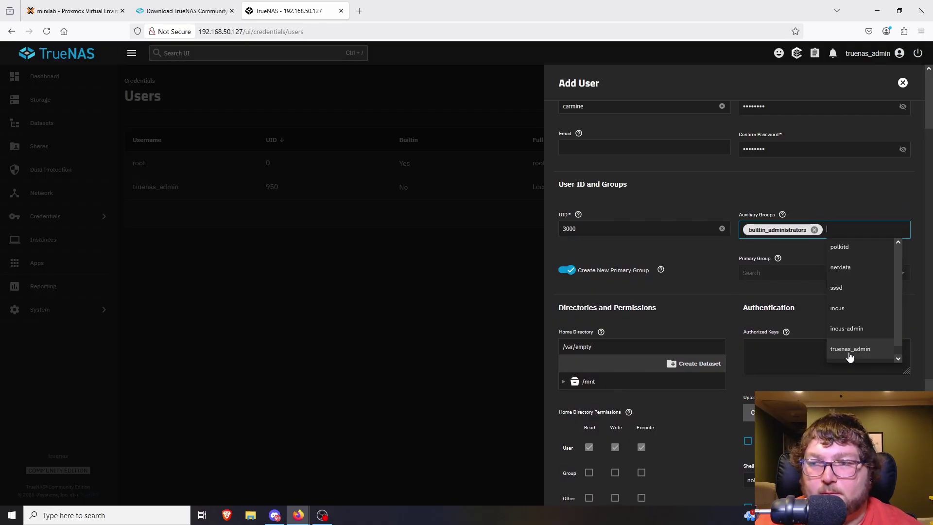
pyautogui.click(848, 352)
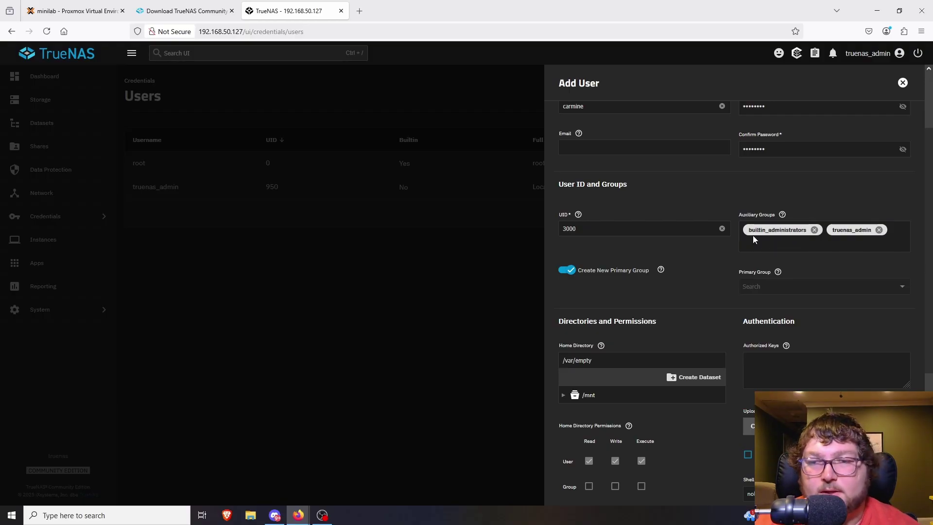
pyautogui.scroll(-5, 678, 288)
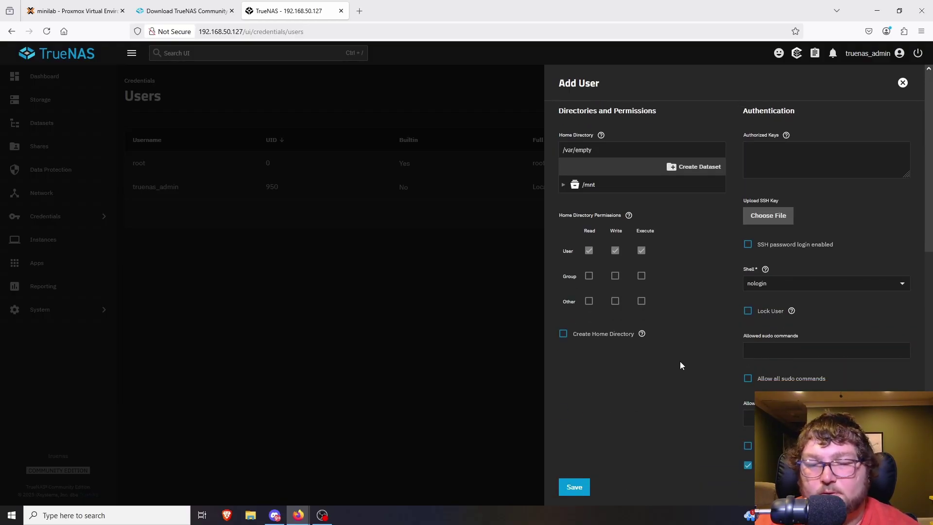
pyautogui.click(581, 491)
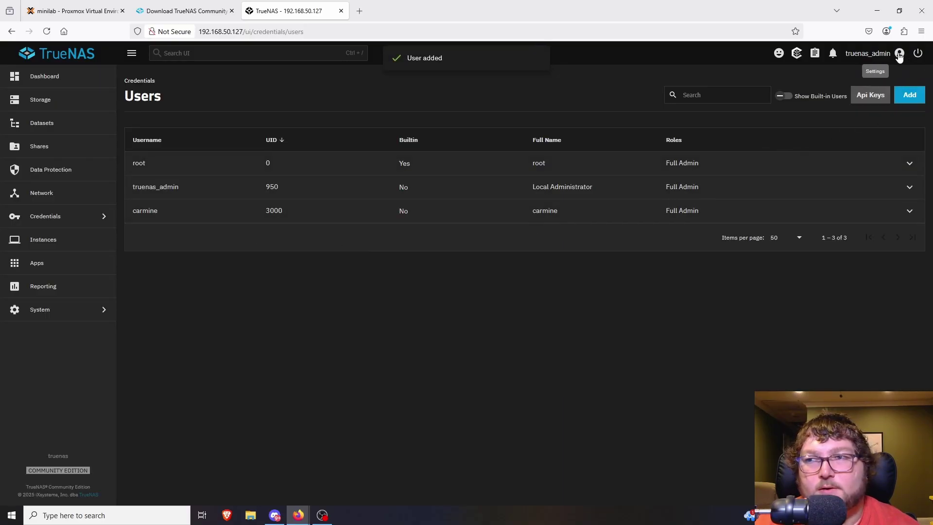
# Log out of the truenas_admin account and sign in with the new user's username and password
pyautogui.click(900, 56)
pyautogui.click(839, 167)
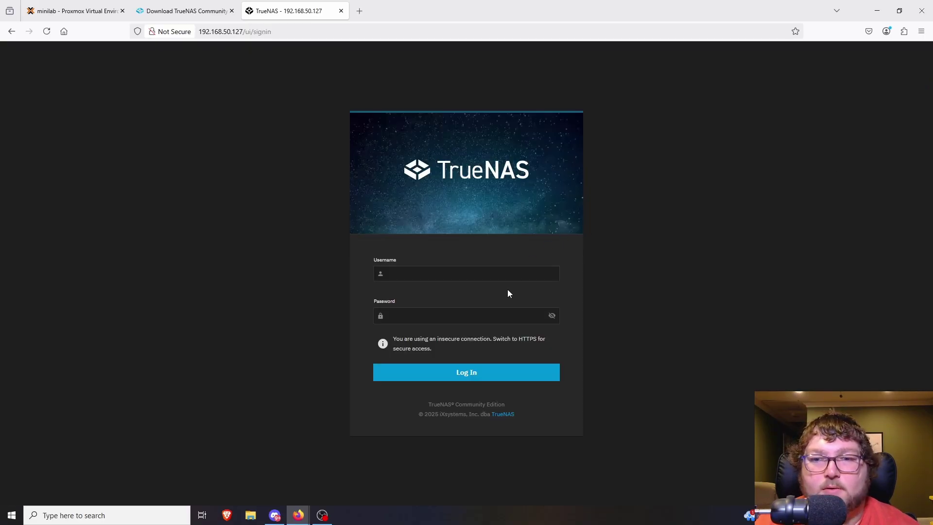
pyautogui.click(479, 273)
pyautogui.write('carmine')
pyautogui.press('Tab')
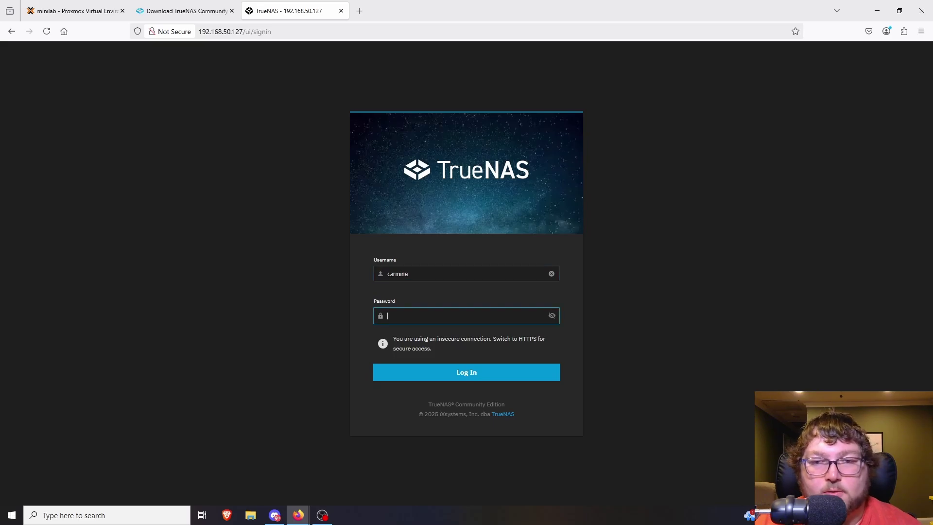
pyautogui.write('********')
pyautogui.press('Return')
pyautogui.click(335, 130)
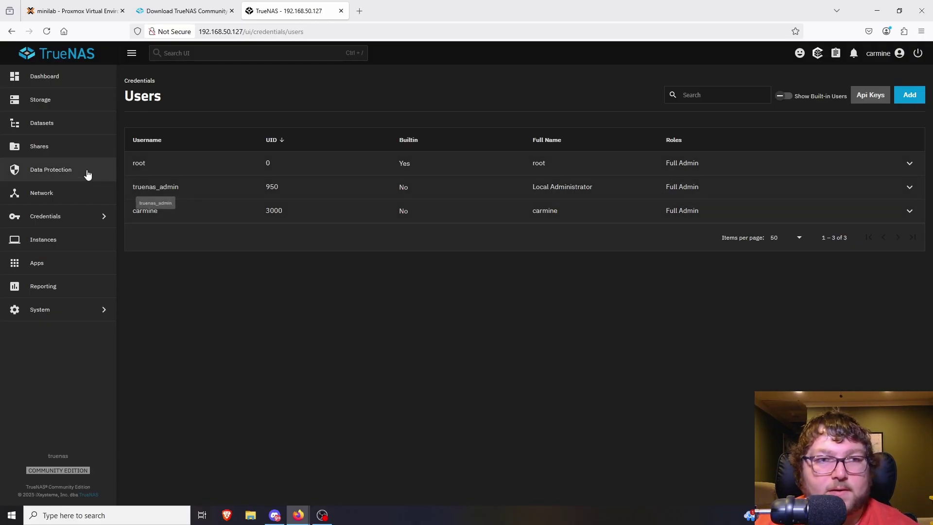
# Start a new storage pool named Pool1 in the Pool Creation Wizard and proceed to its Data settings
pyautogui.click(56, 88)
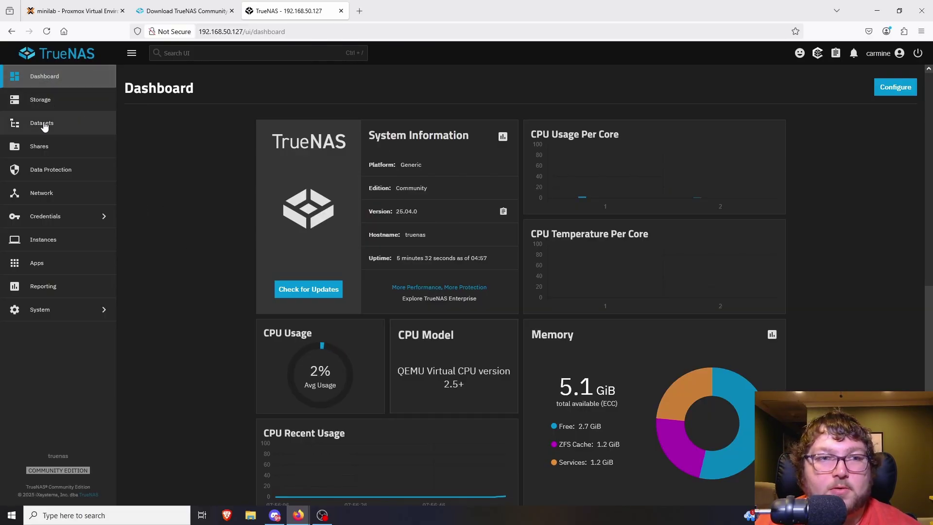
pyautogui.click(44, 99)
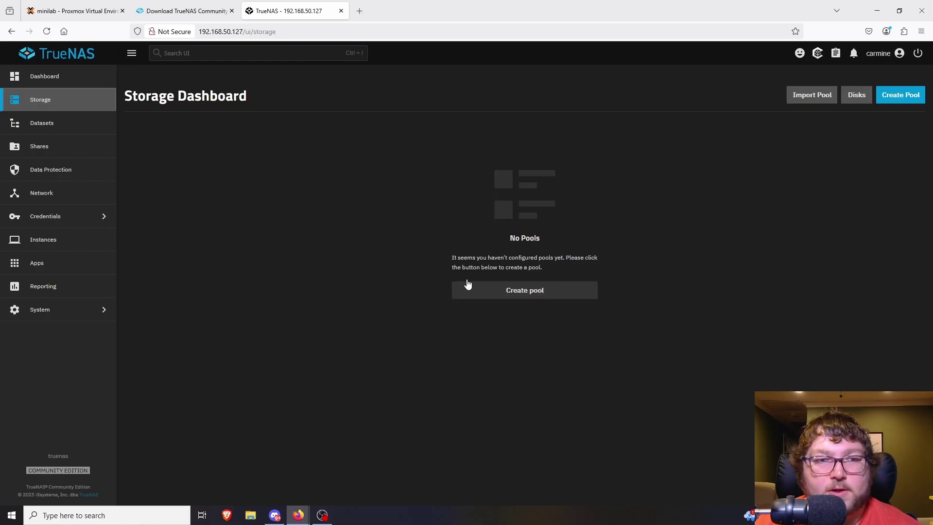
pyautogui.click(520, 291)
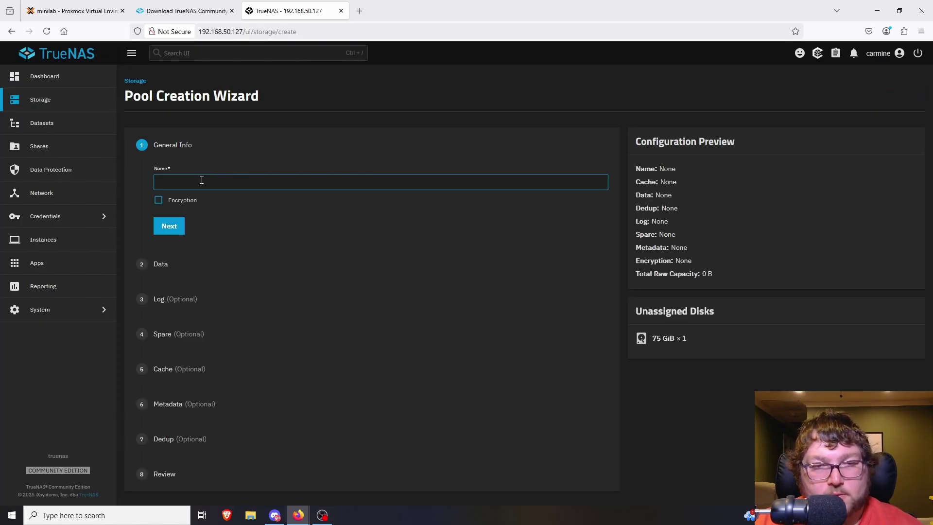
pyautogui.write('P')
pyautogui.press('BackSpace')
pyautogui.write('Pool1')
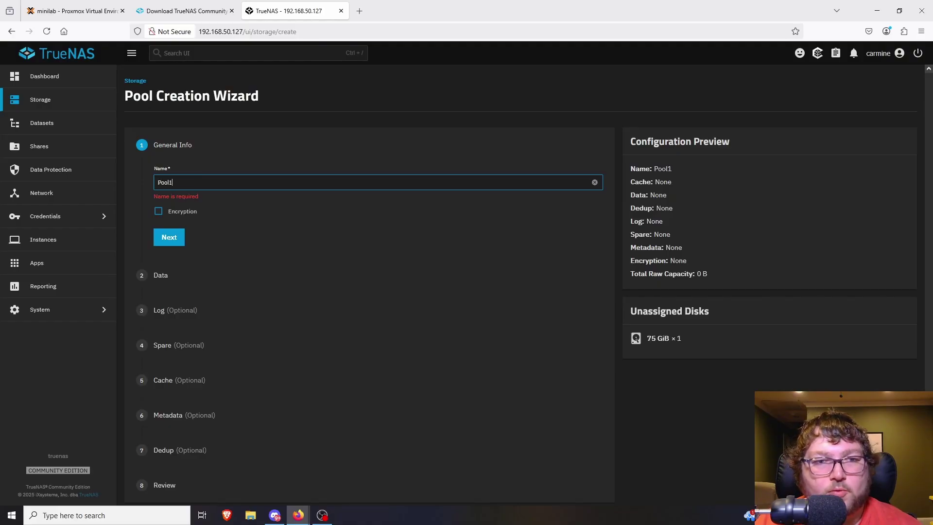
pyautogui.click(175, 236)
pyautogui.scroll(-1, 315, 228)
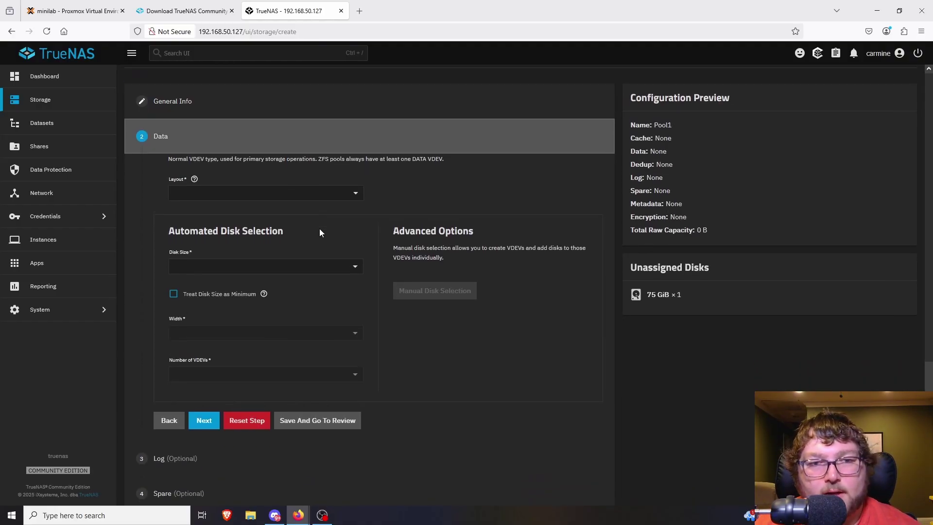
pyautogui.scroll(-2, 272, 233)
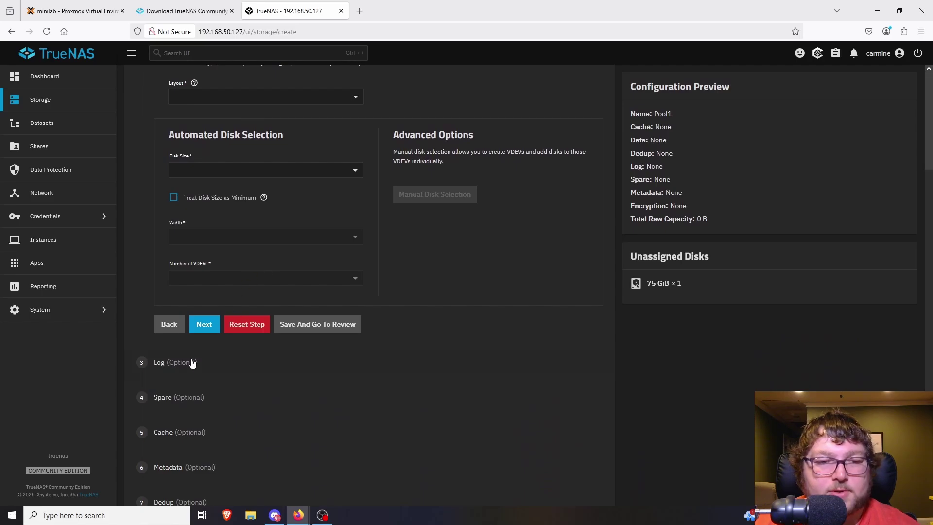
pyautogui.scroll(-1, 174, 340)
pyautogui.scroll(3, 185, 321)
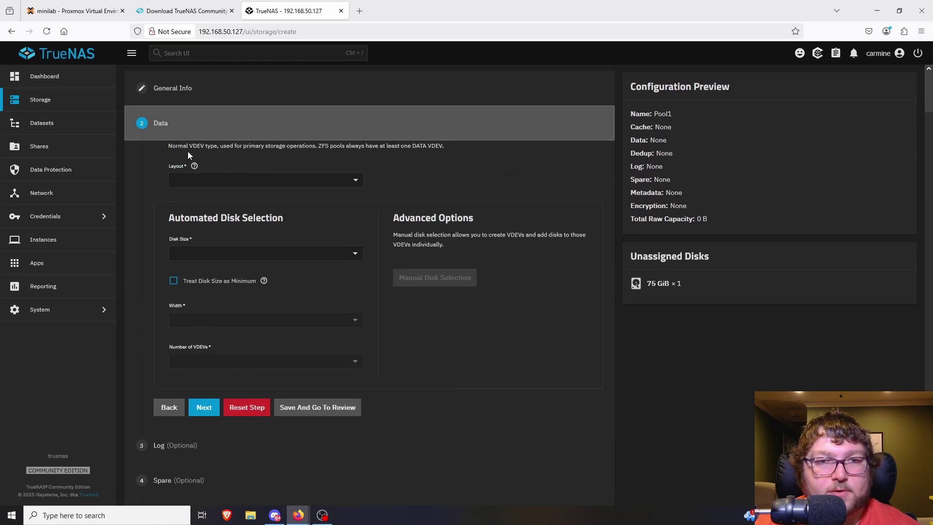
# Choose the Stripe layout for Pool1's data VDEV and continue to the Log settings
pyautogui.click(209, 180)
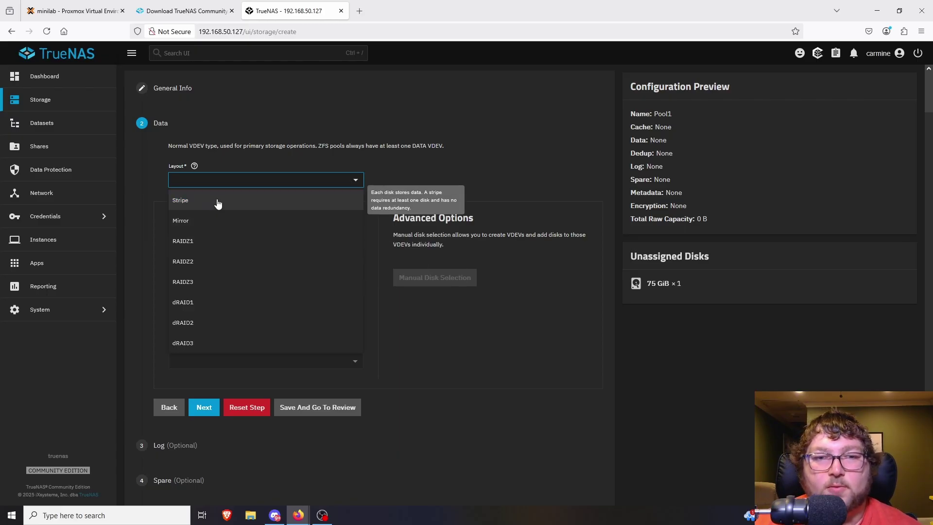
pyautogui.click(218, 201)
pyautogui.moveTo(179, 126)
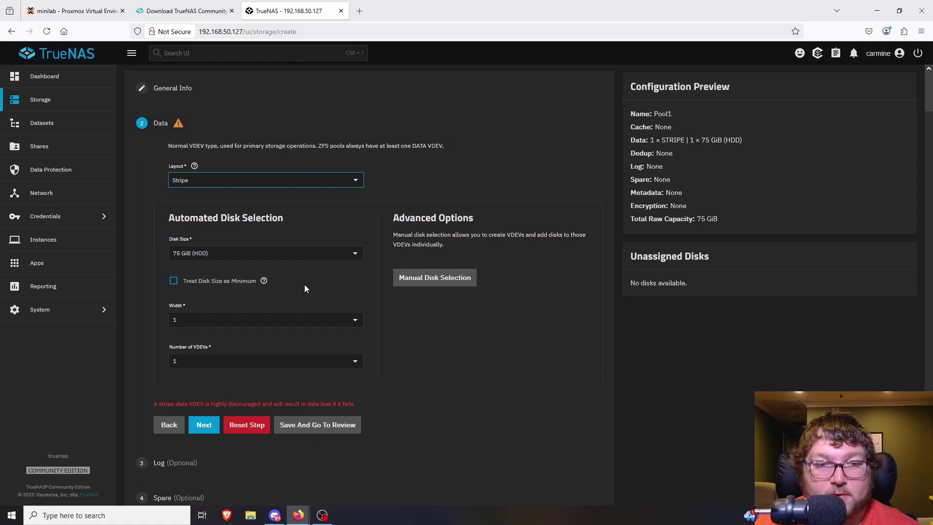
pyautogui.scroll(-4, 222, 262)
pyautogui.scroll(3, 239, 267)
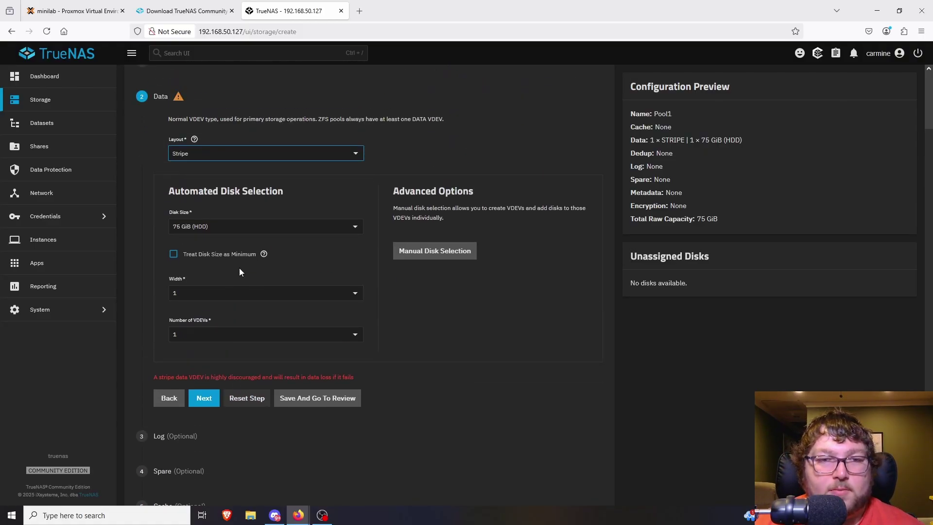
pyautogui.click(203, 408)
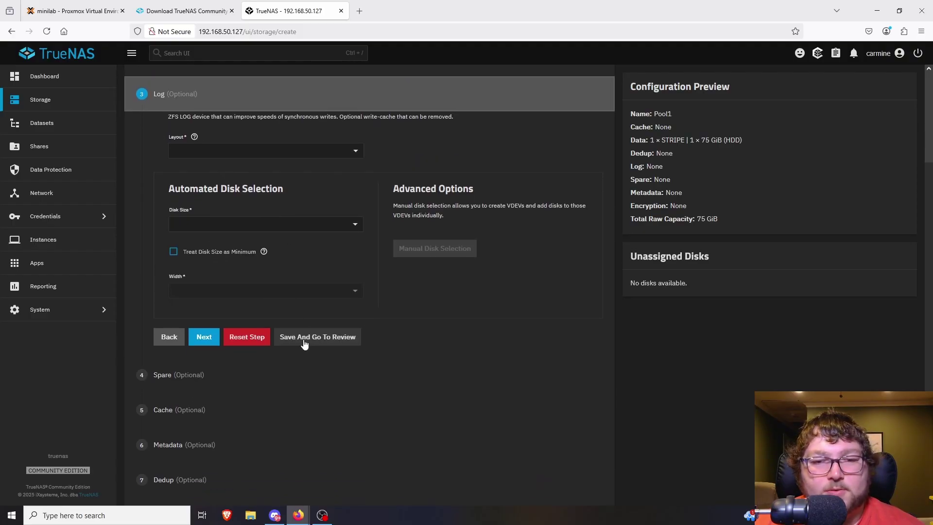
# Skip the remaining optional VDEVs to the review and create Pool1, confirming that the added disks are erased
pyautogui.click(303, 339)
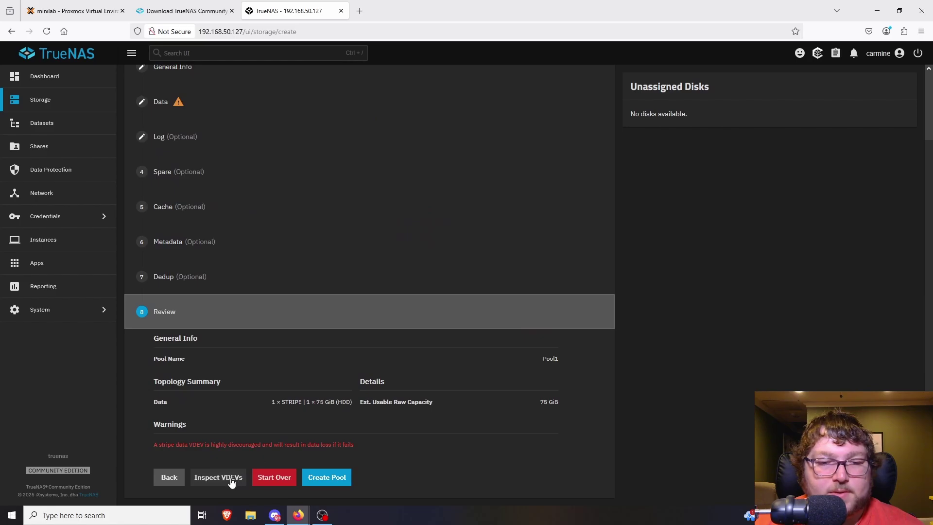
pyautogui.click(322, 478)
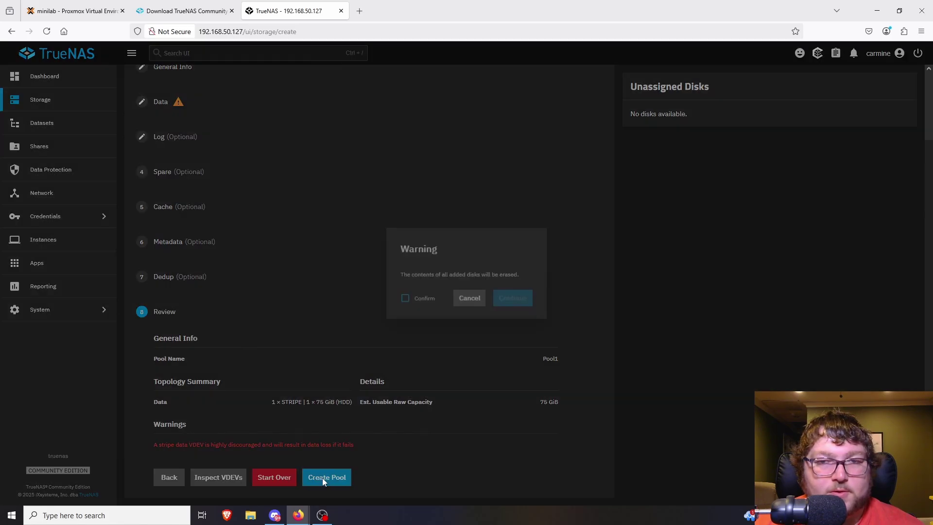
pyautogui.click(424, 299)
pyautogui.click(520, 301)
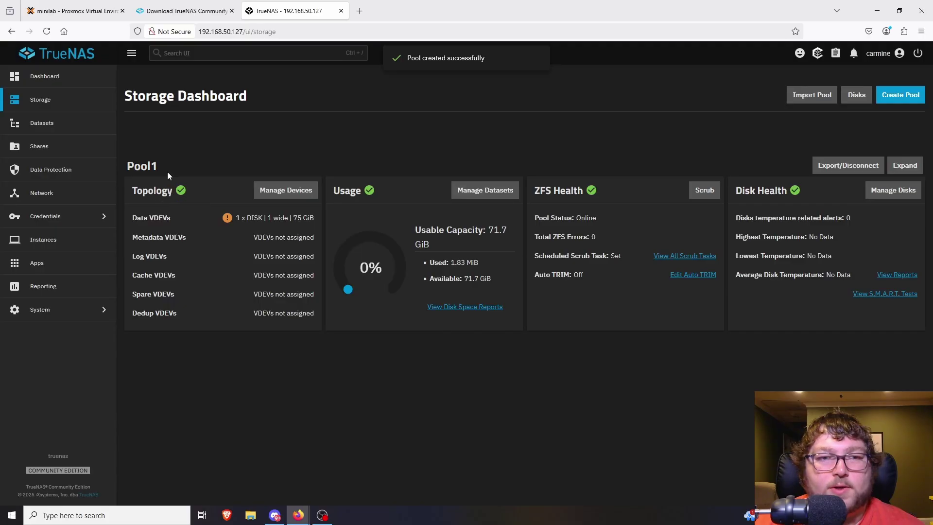
pyautogui.moveTo(148, 177)
pyautogui.mouseDown()
pyautogui.moveTo(147, 167)
pyautogui.moveTo(158, 169)
pyautogui.mouseUp()
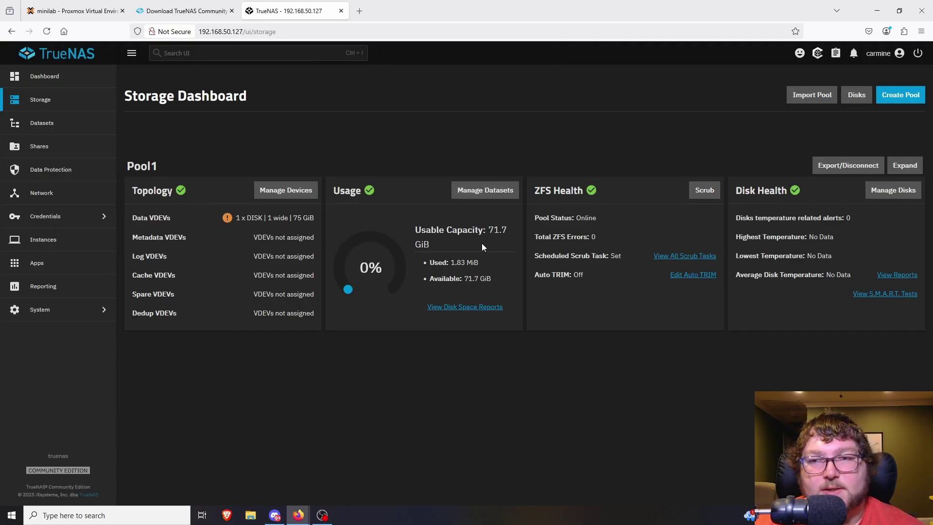
# Start a new Windows (SMB) share and set its path to /mnt/Pool1
pyautogui.click(69, 129)
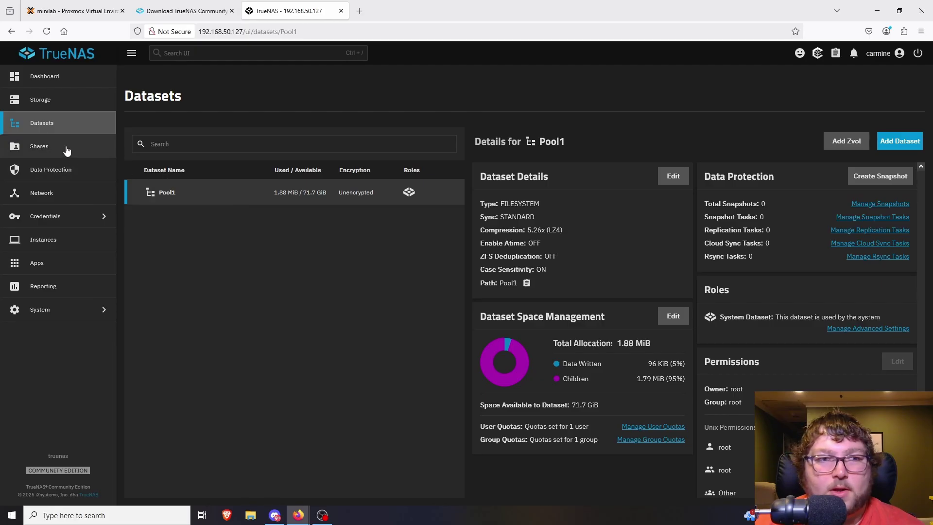
pyautogui.click(40, 152)
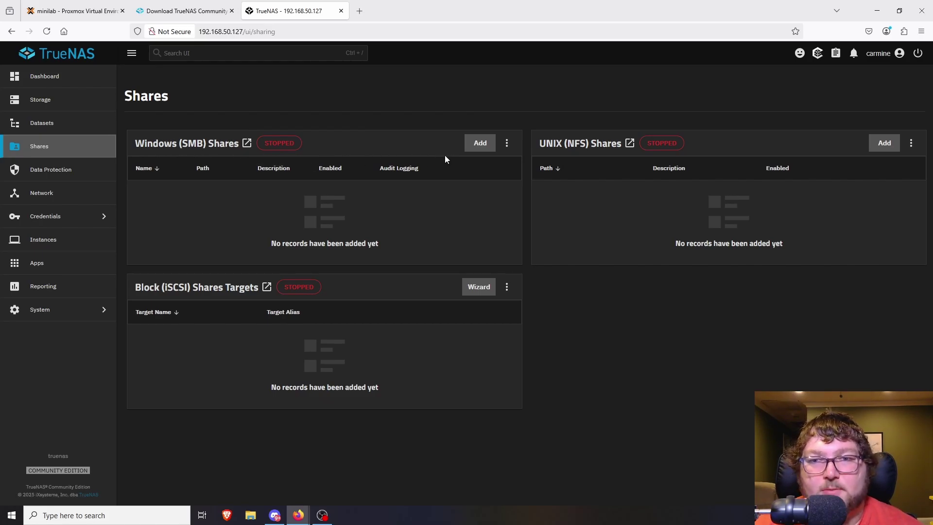
pyautogui.click(475, 145)
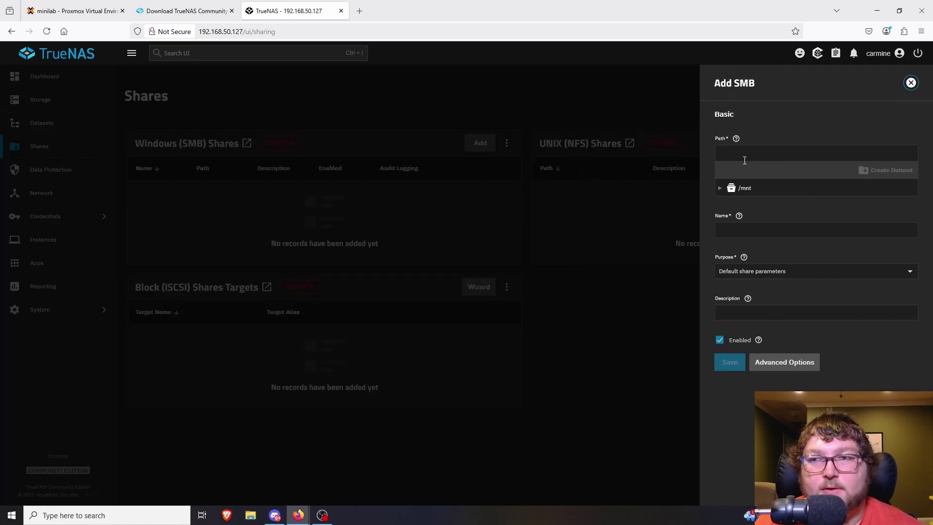
pyautogui.click(726, 189)
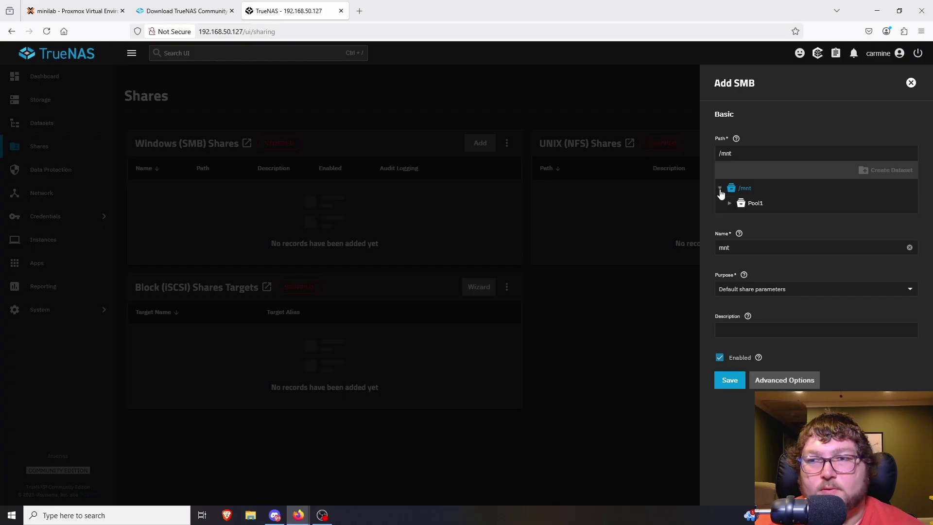
pyautogui.click(754, 204)
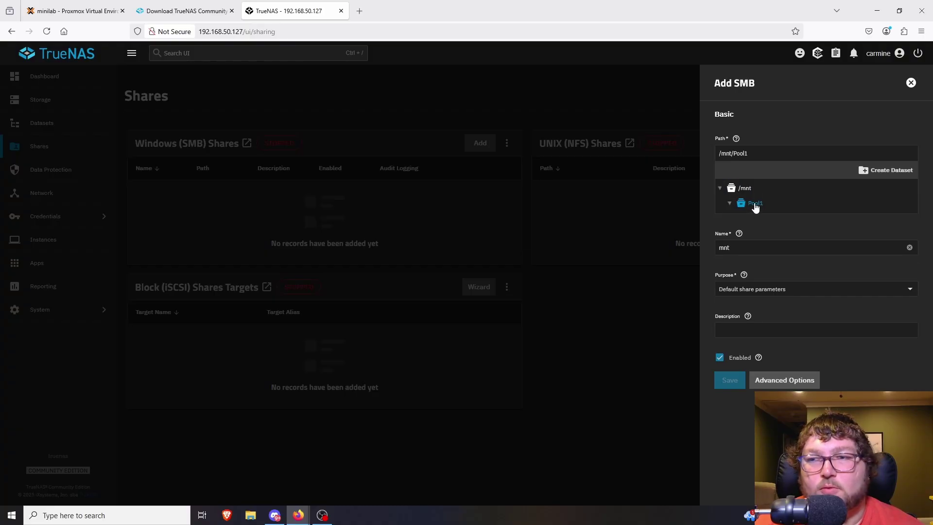
# Save the SMB share on a new Pool1 dataset named Share and start the SMB service with automatic startup enabled
pyautogui.click(883, 172)
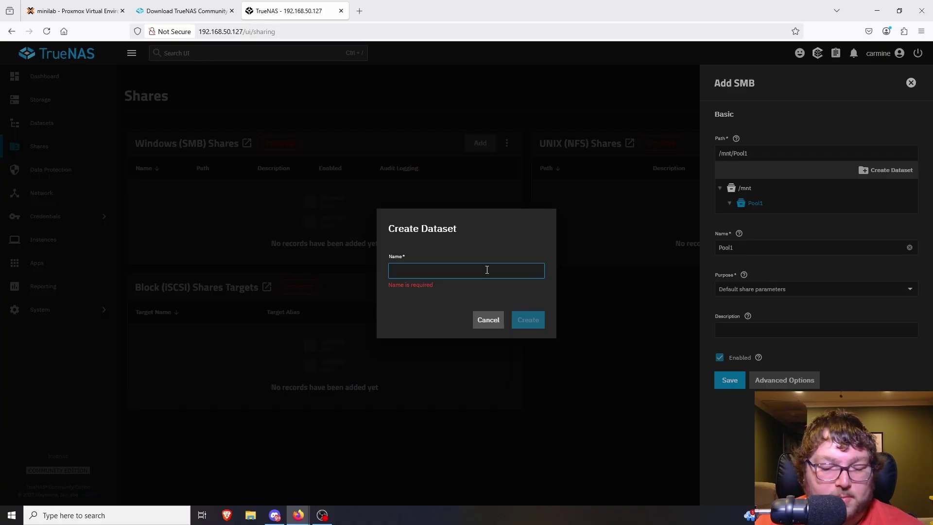
pyautogui.write('Share')
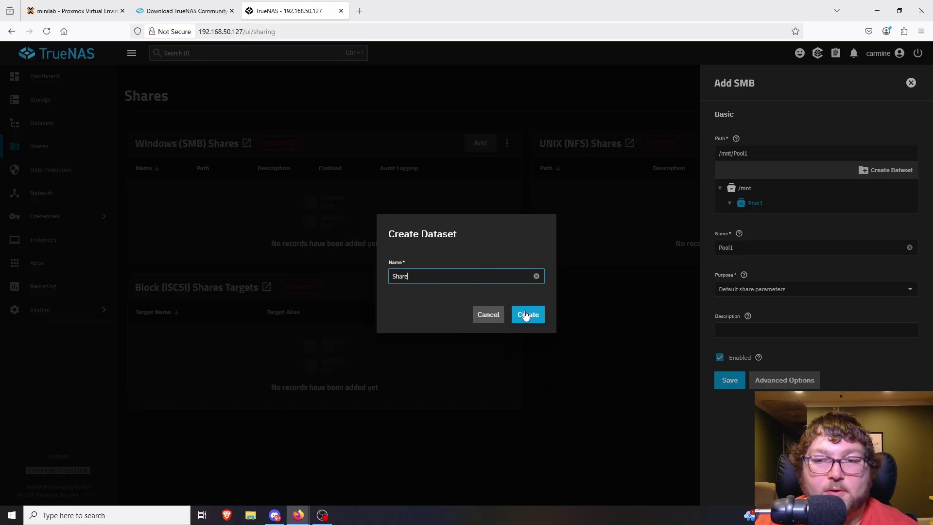
pyautogui.click(526, 314)
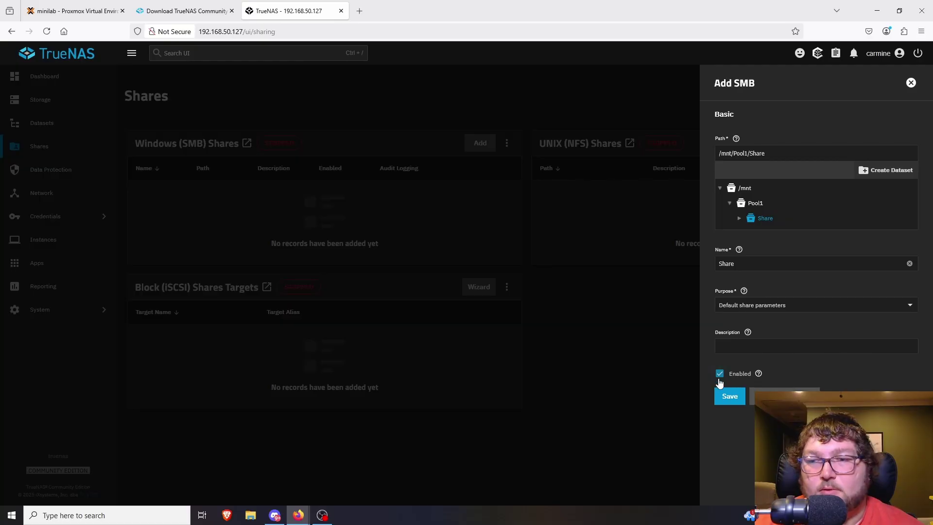
pyautogui.click(730, 396)
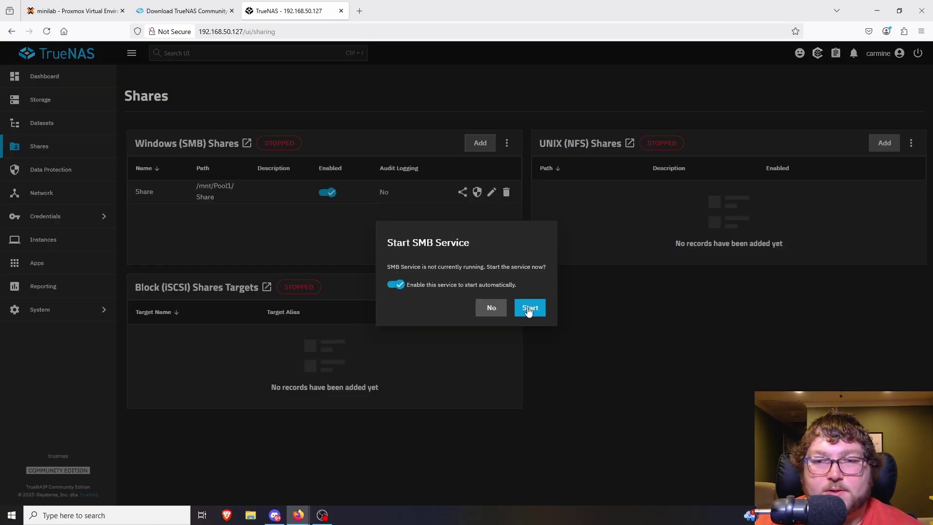
pyautogui.click(529, 309)
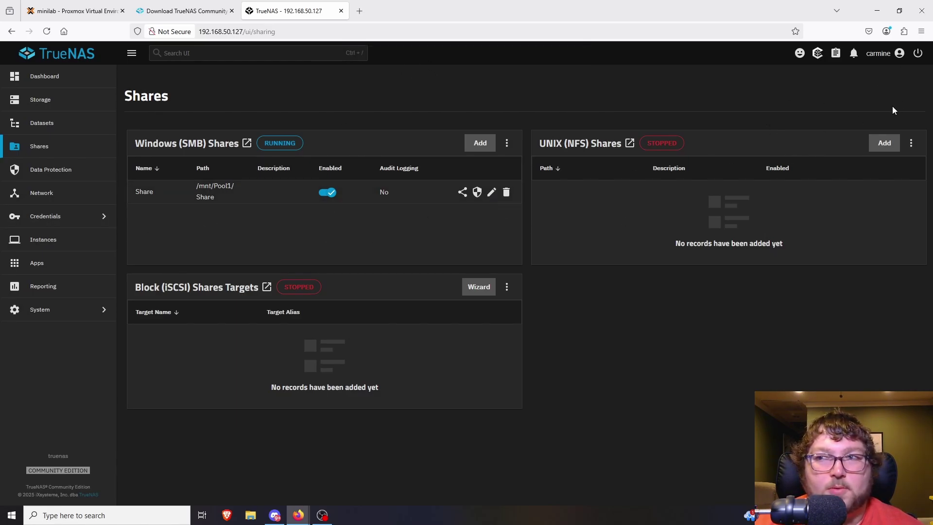
# Log out of TrueNAS and sign back in with the administrator's username and password, without saving the password in the browser
pyautogui.click(918, 53)
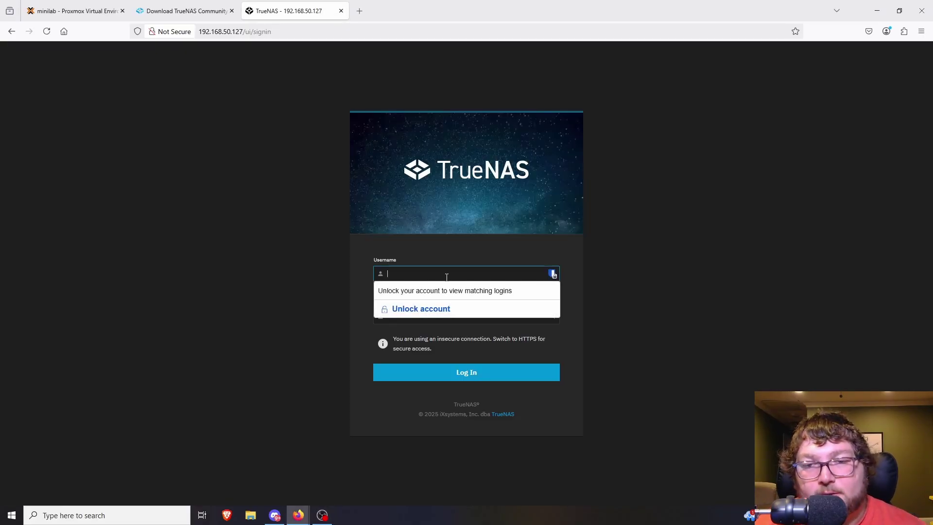
pyautogui.write('carmine')
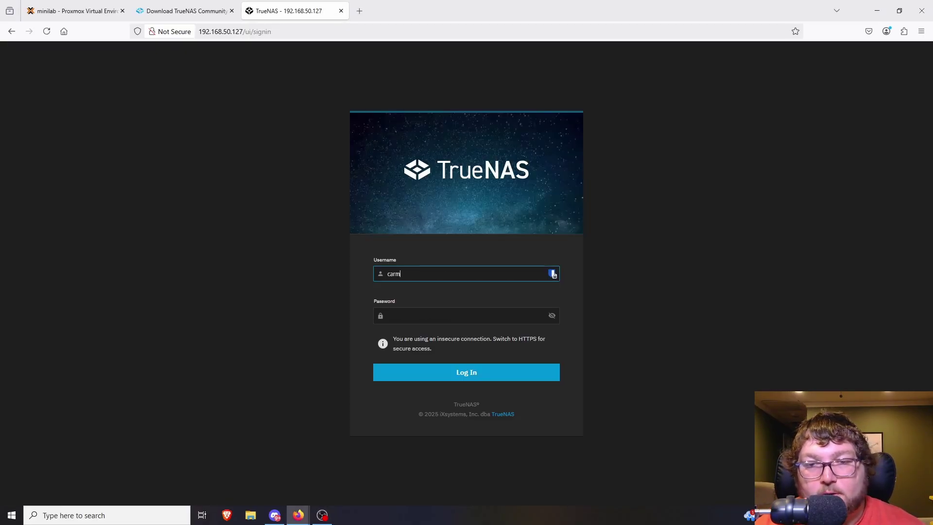
pyautogui.press('Tab')
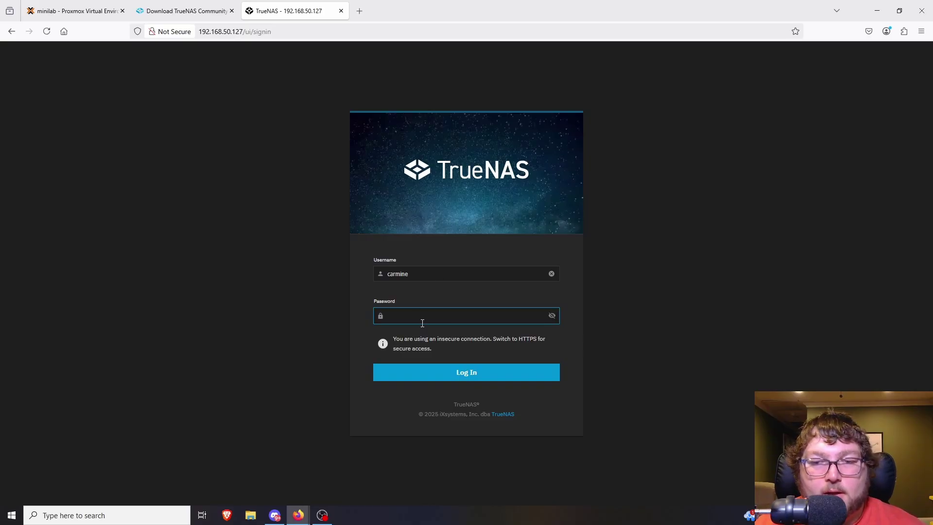
pyautogui.click(422, 323)
pyautogui.write('•••••••')
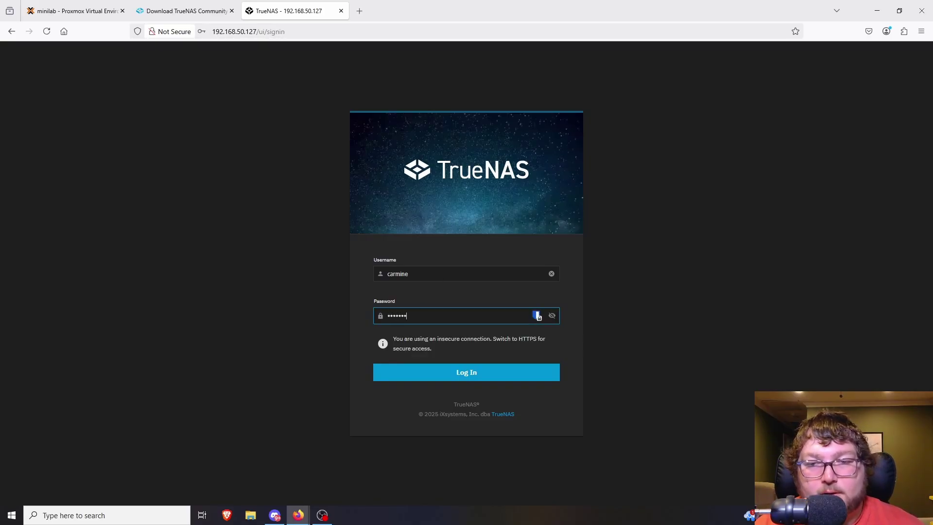
pyautogui.write('•')
pyautogui.press('Return')
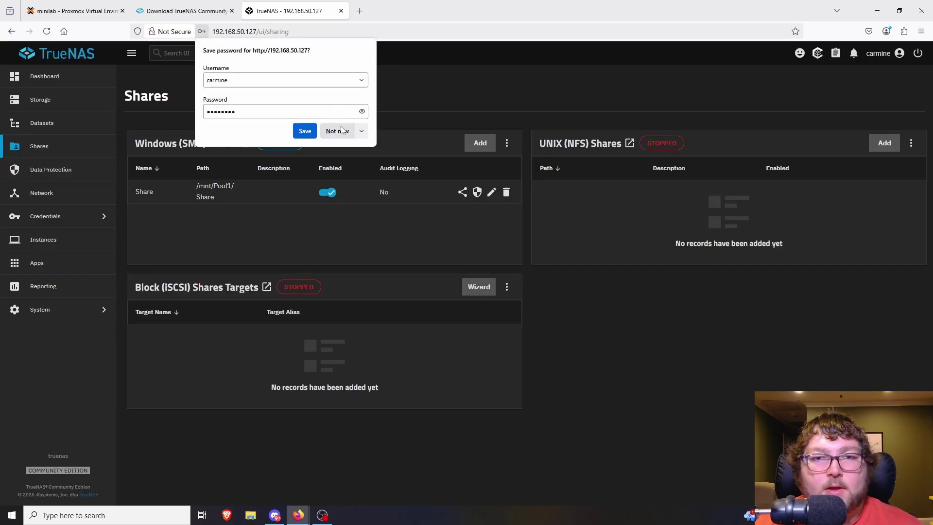
pyautogui.click(337, 132)
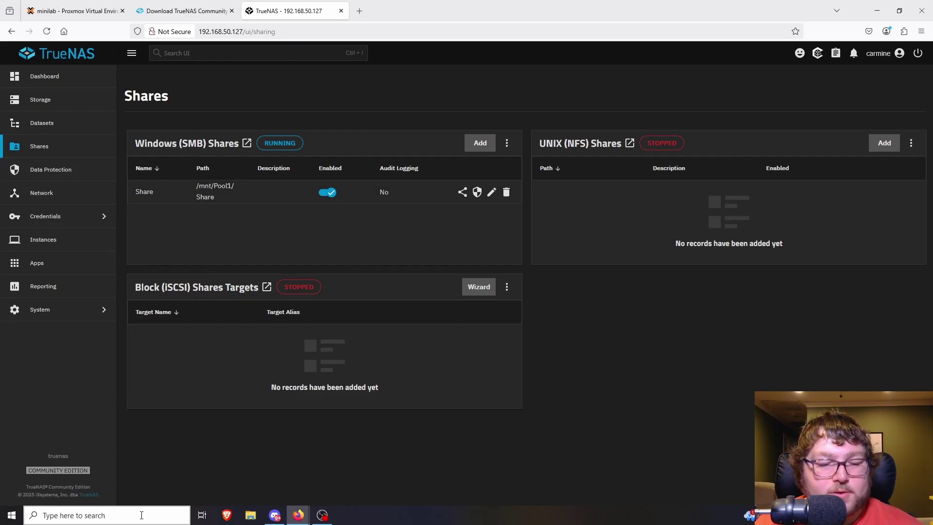
# Open the network location \\192.168.50.127 from the Windows Run dialog
pyautogui.press('super+r')
pyautogui.moveTo(134, 418); pyautogui.dragTo(438, 212)
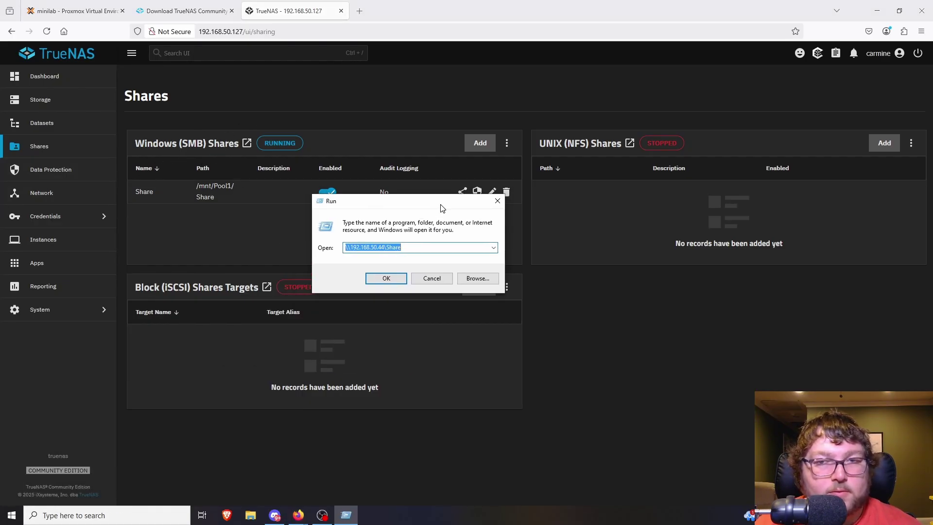
pyautogui.click(415, 245)
pyautogui.press('BackSpace')
pyautogui.press('BackSpace')
pyautogui.press('BackSpace')
pyautogui.press('BackSpace')
pyautogui.press('BackSpace')
pyautogui.press('BackSpace')
pyautogui.press('BackSpace')
pyautogui.press('BackSpace')
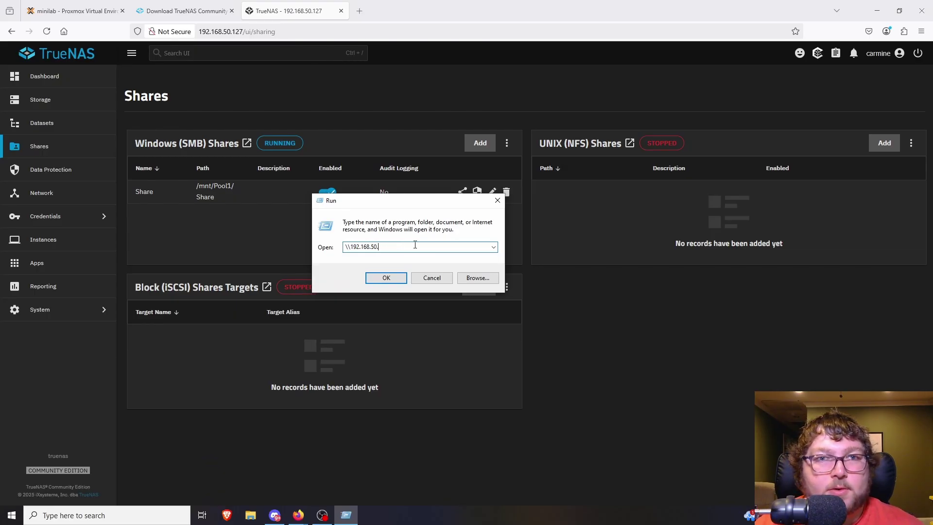
pyautogui.write('127')
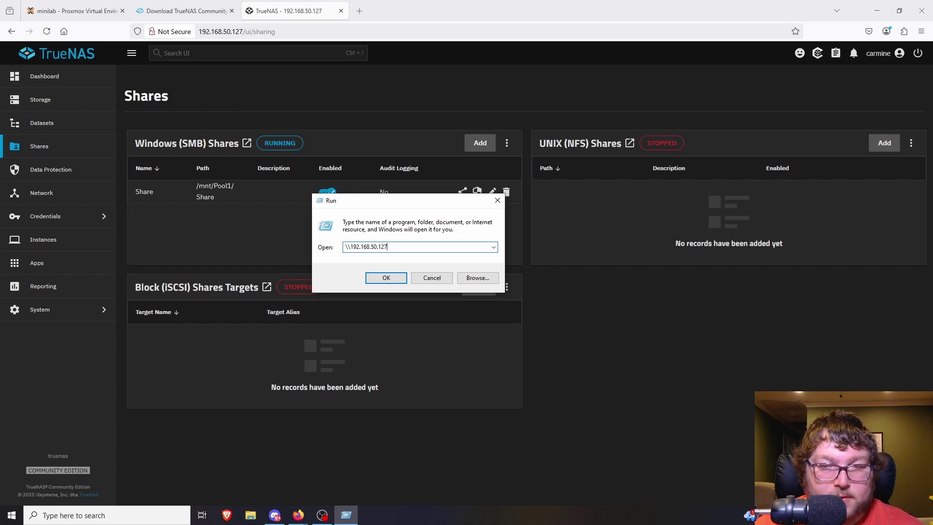
pyautogui.click(391, 276)
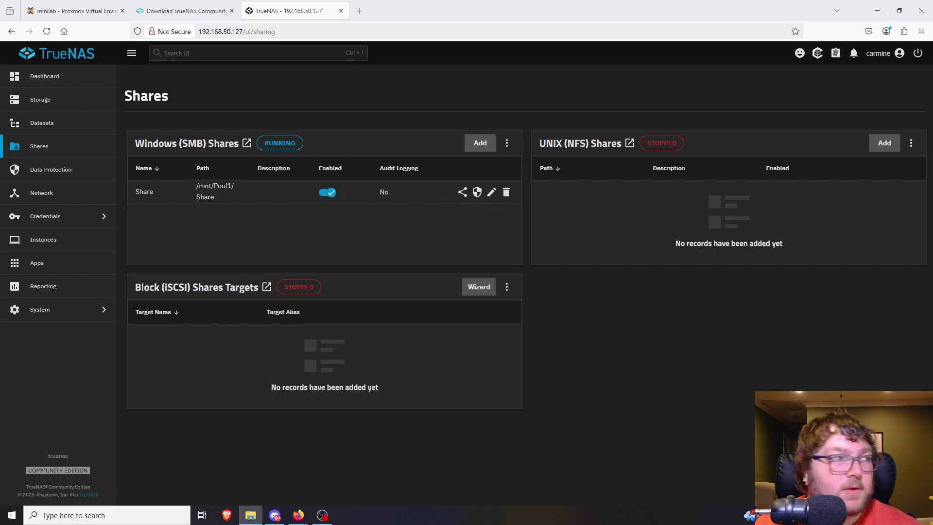
# Authenticate to the TrueNAS server's network location with the TrueNAS account's username and password
pyautogui.write('carmine')
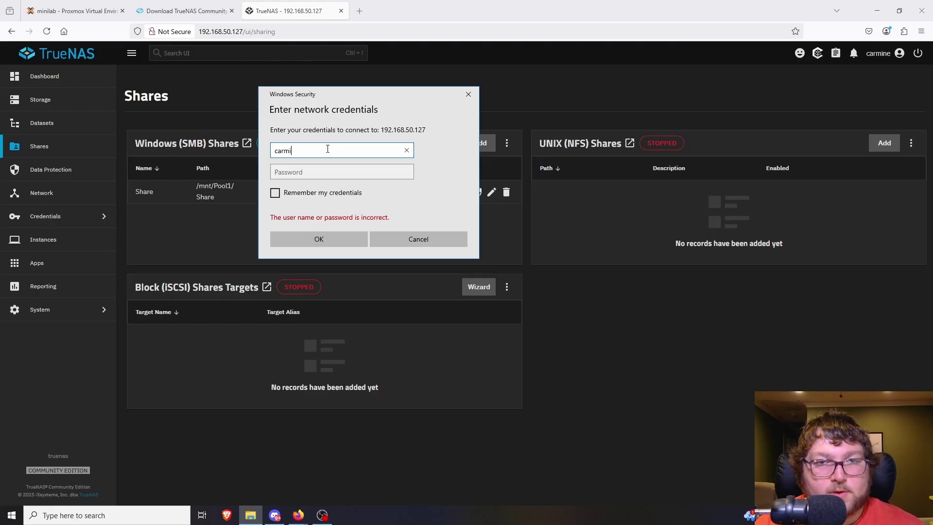
pyautogui.press('Tab')
pyautogui.write('********')
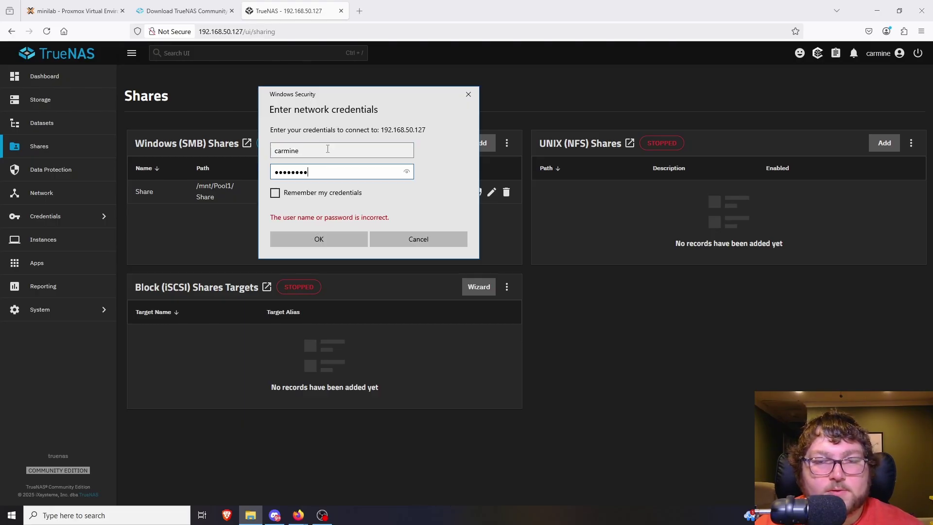
pyautogui.click(302, 238)
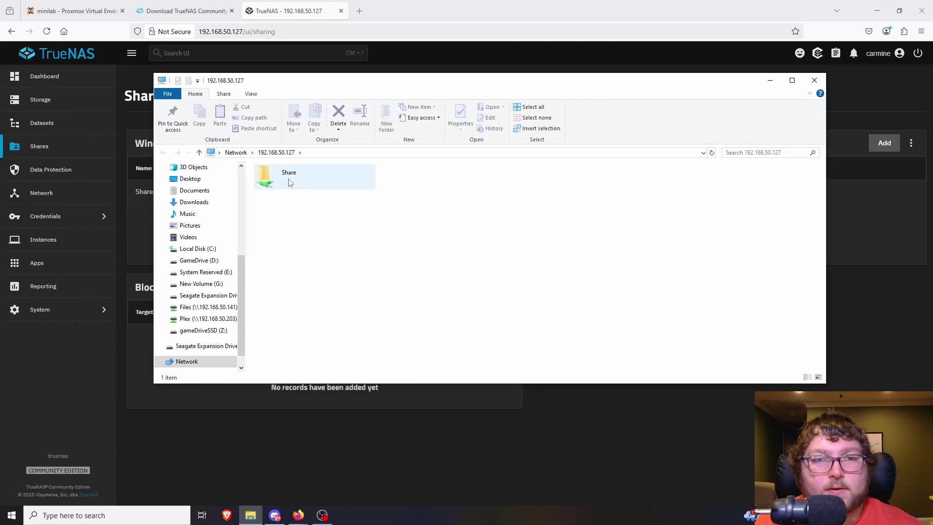
# Create a folder named asdsad inside the Share network folder and open it
pyautogui.doubleClick(287, 176)
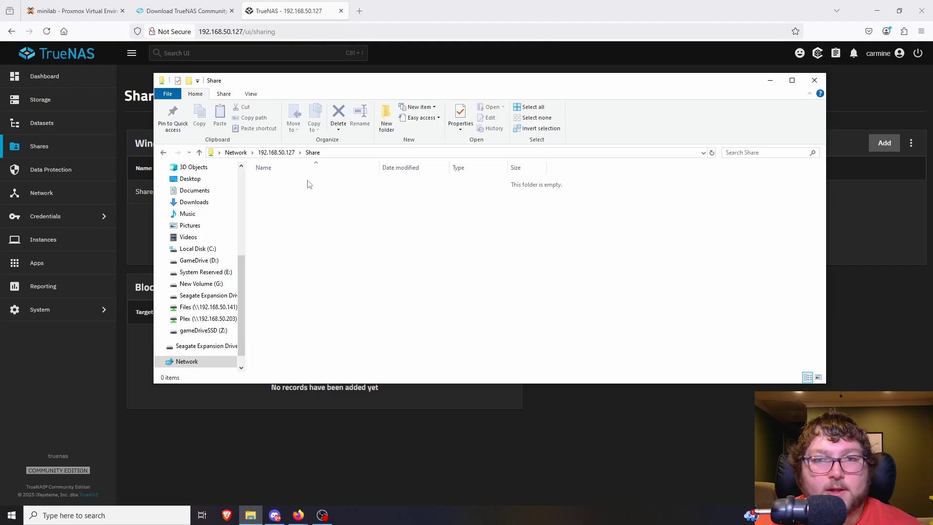
pyautogui.rightClick(385, 216)
pyautogui.moveTo(316, 360)
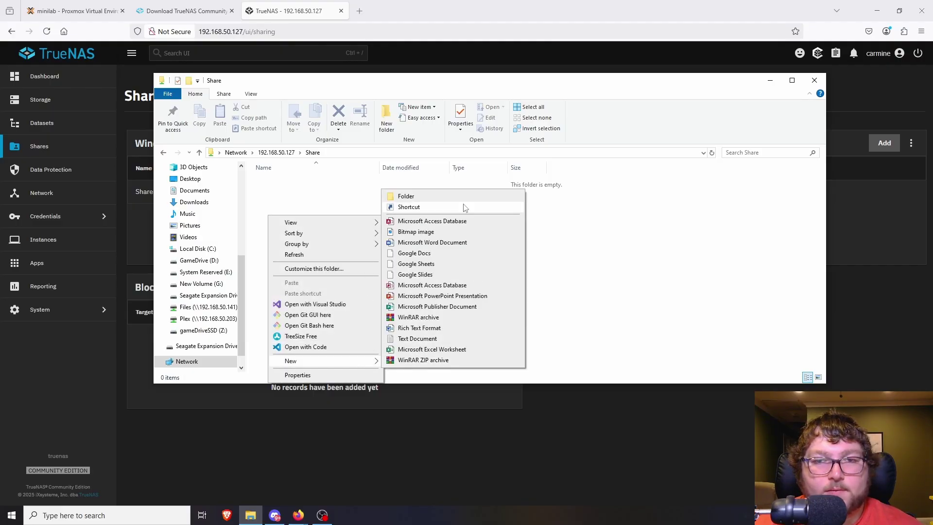
pyautogui.click(460, 197)
pyautogui.write('asdsad')
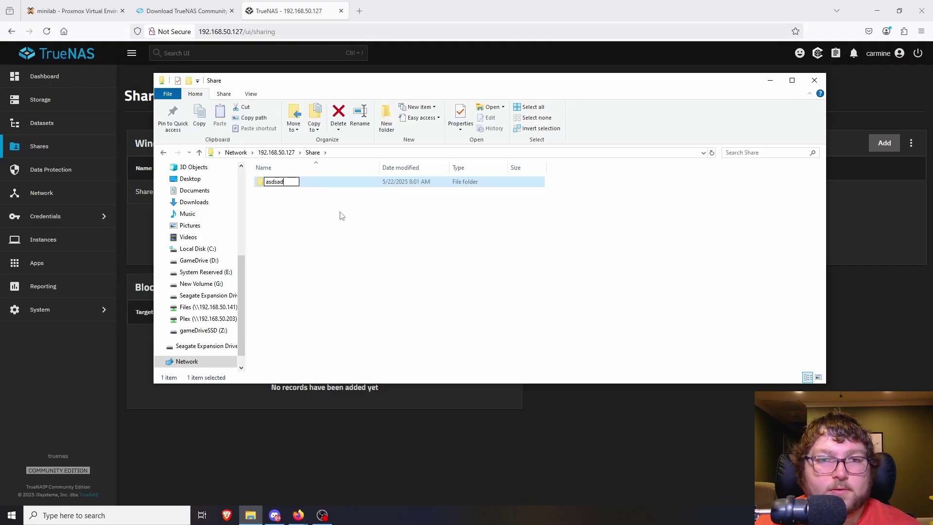
pyautogui.press('Return')
pyautogui.press('Return')
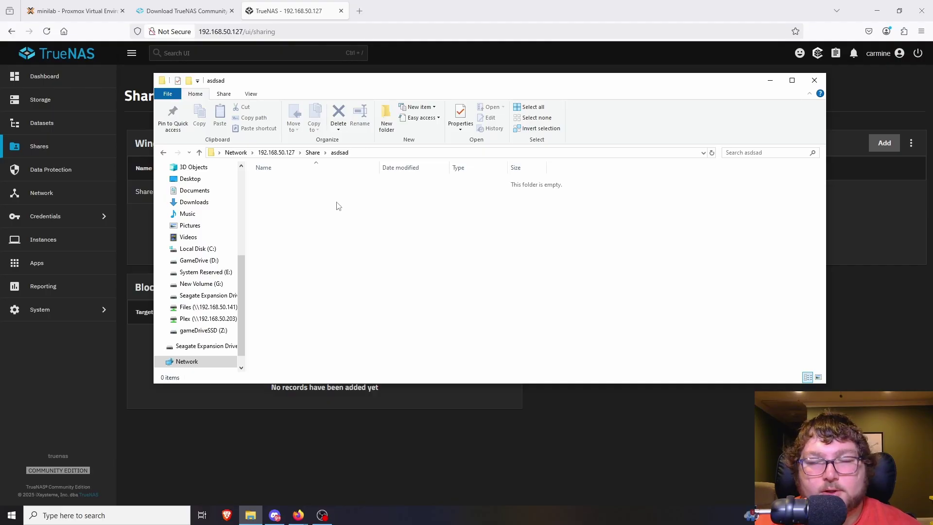
# Leave the asdsad folder, switch back to TrueNAS in the browser, and examine the task types on the Data Protection page
pyautogui.hotkey('alt', 'Left')
pyautogui.click(604, 18)
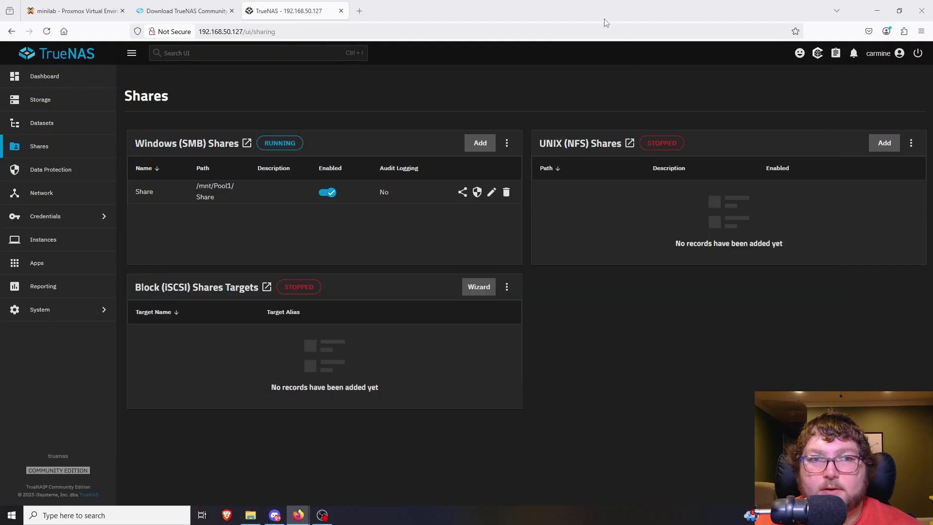
pyautogui.click(56, 175)
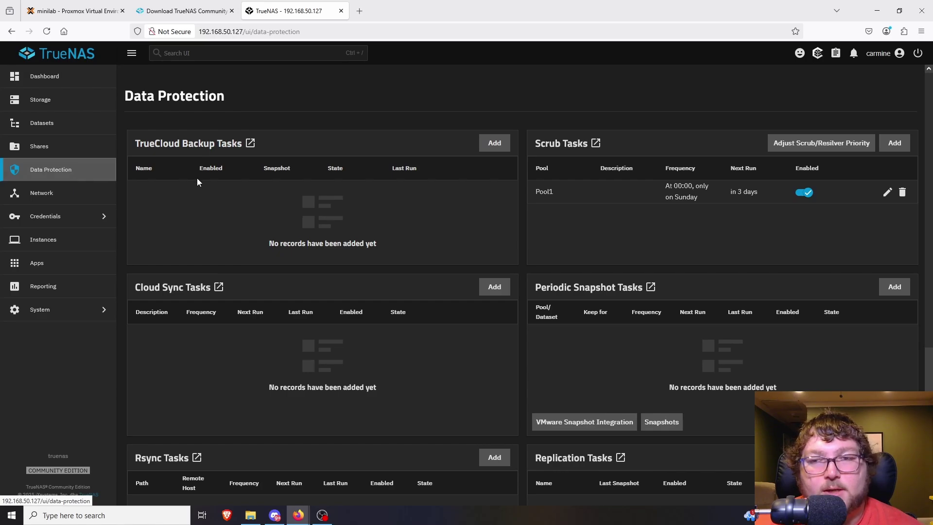
pyautogui.scroll(-3, 454, 211)
pyautogui.scroll(-2, 454, 296)
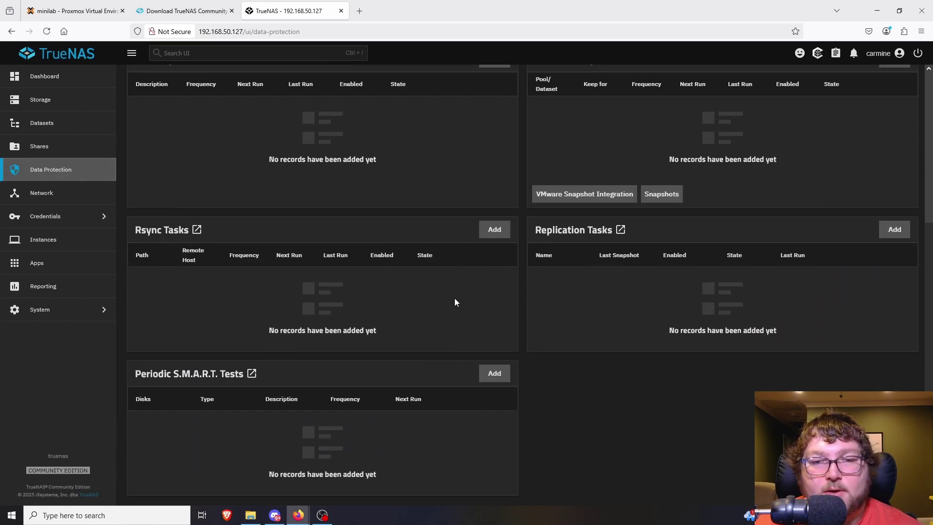
pyautogui.scroll(5, 455, 302)
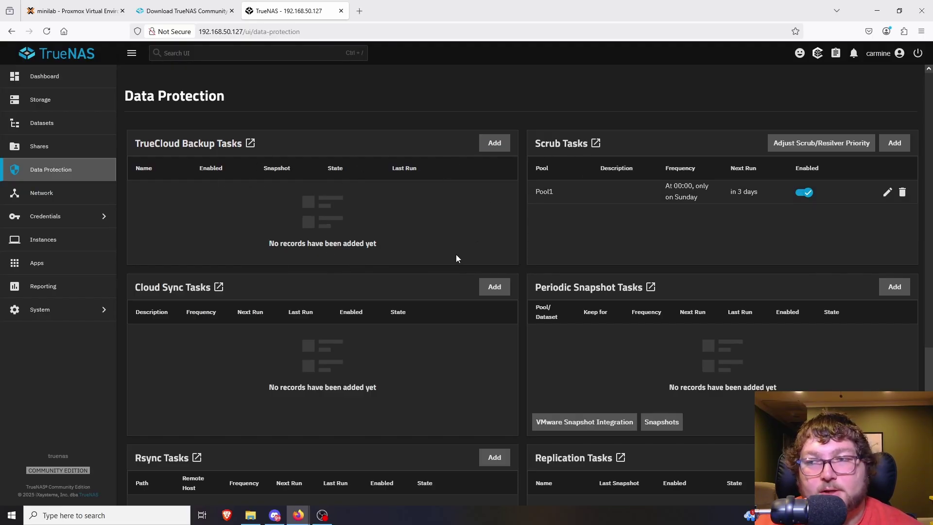
pyautogui.scroll(-3, 455, 255)
pyautogui.scroll(3, 510, 236)
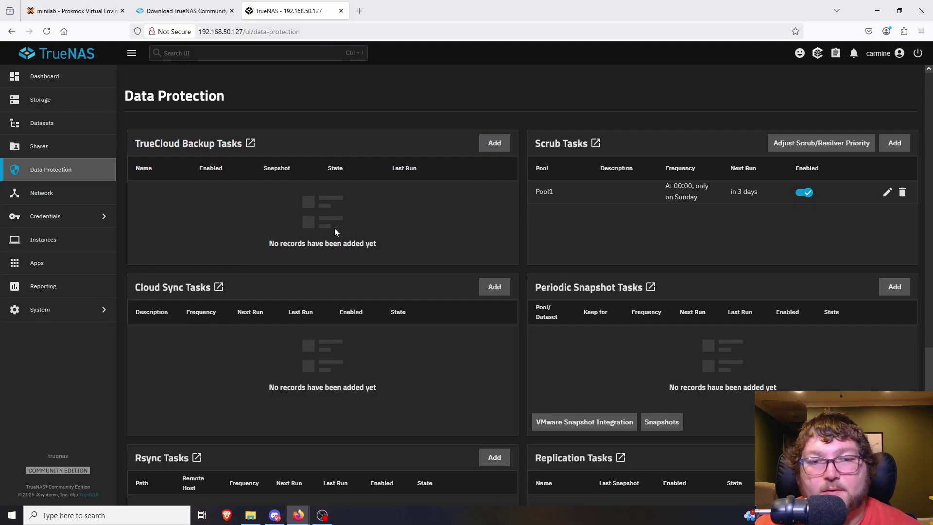
pyautogui.scroll(-1, 335, 228)
pyautogui.scroll(1, 328, 231)
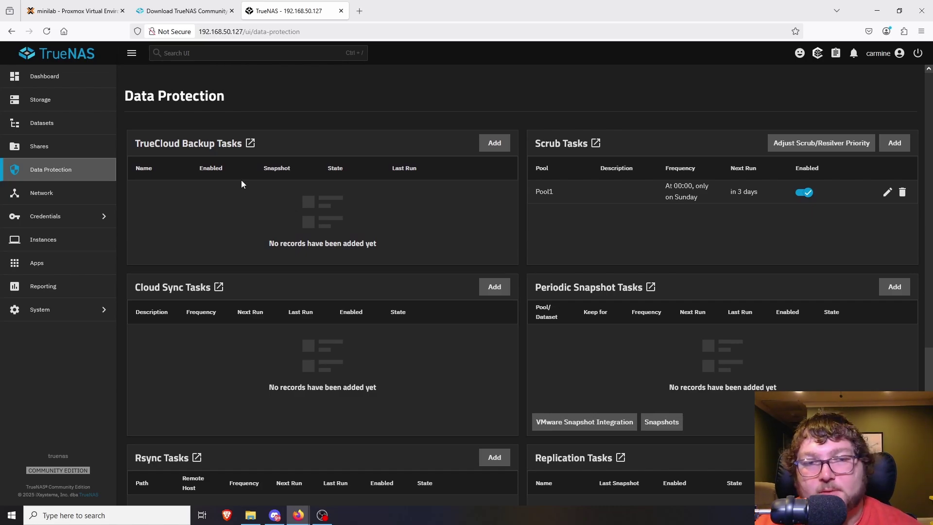
# Examine the network configuration and the credentials pages for groups, backup credentials and certificates
pyautogui.click(42, 192)
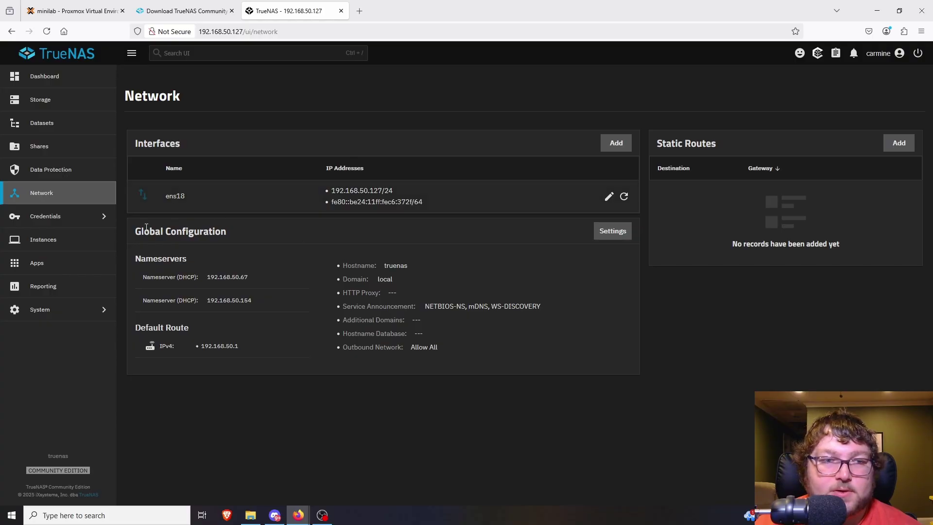
pyautogui.click(73, 223)
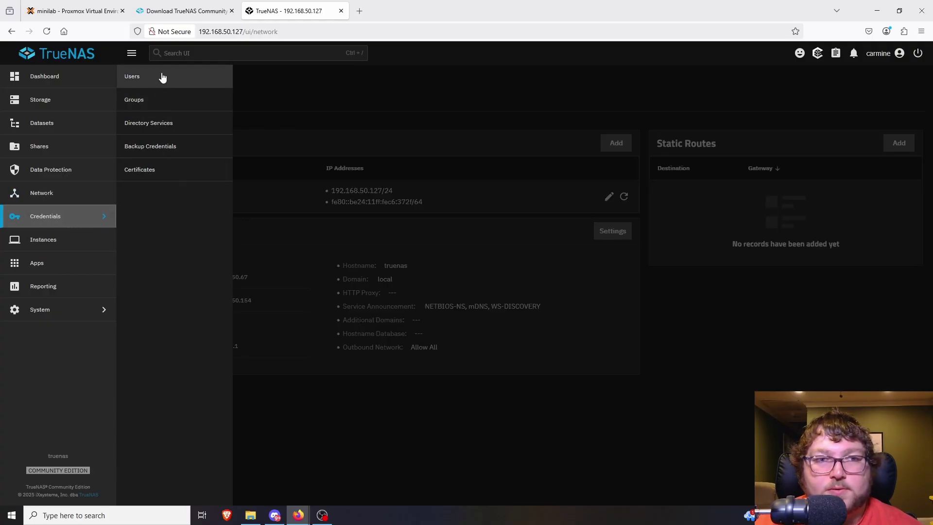
pyautogui.click(166, 101)
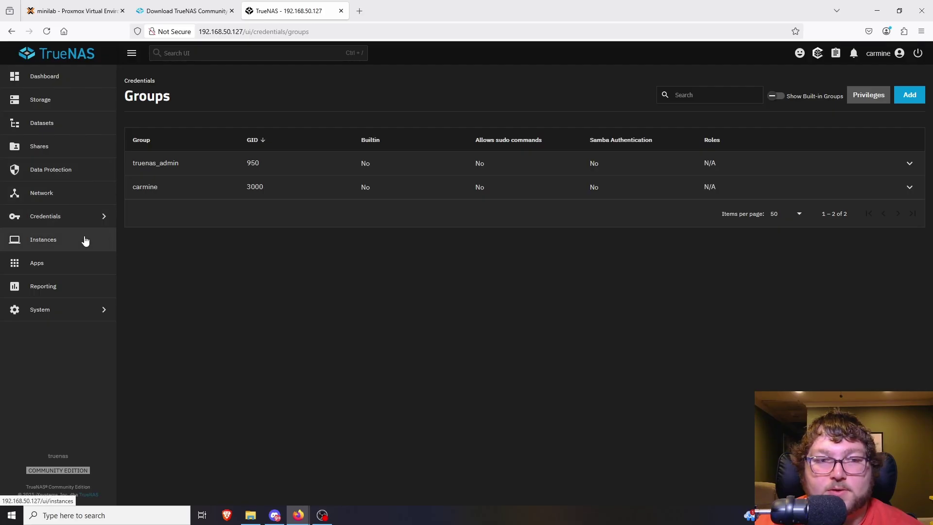
pyautogui.click(83, 215)
pyautogui.click(166, 147)
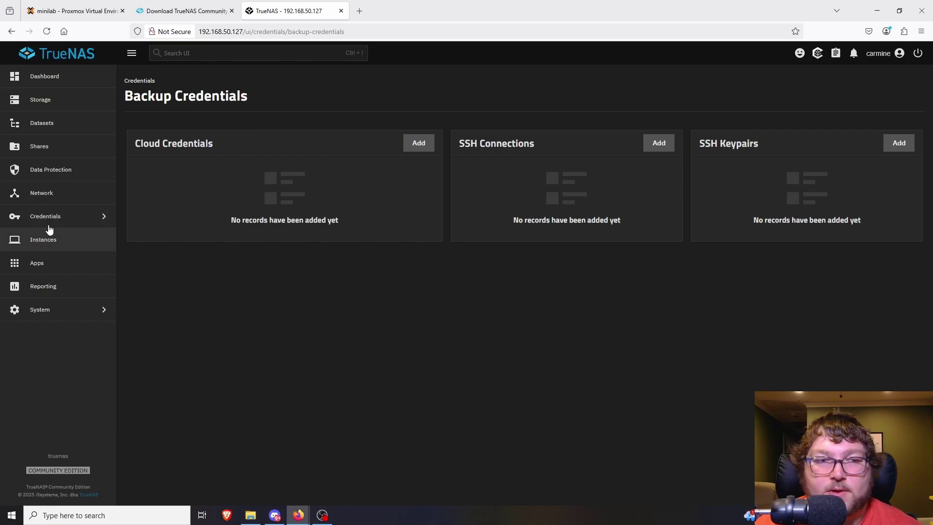
pyautogui.click(64, 216)
pyautogui.click(166, 172)
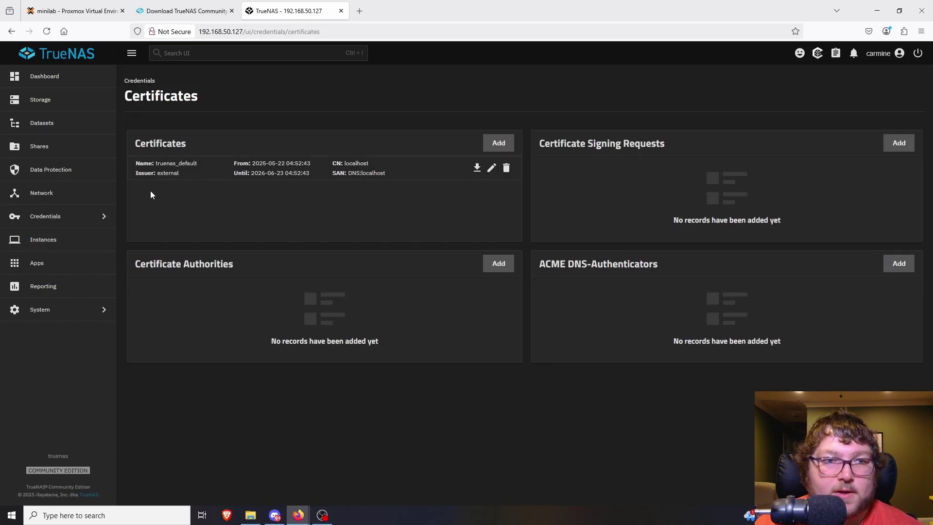
# Browse the full catalog of available applications and open the details of the Homepage app
pyautogui.click(39, 263)
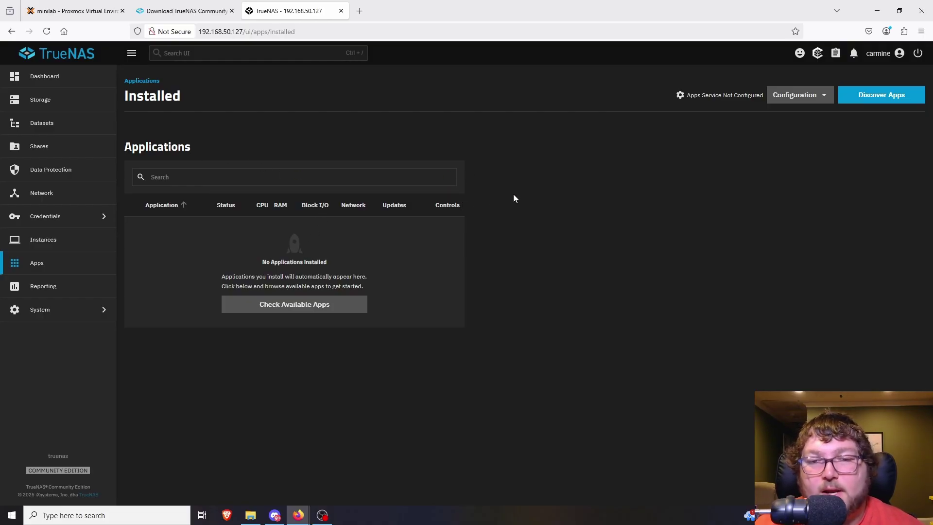
pyautogui.click(307, 304)
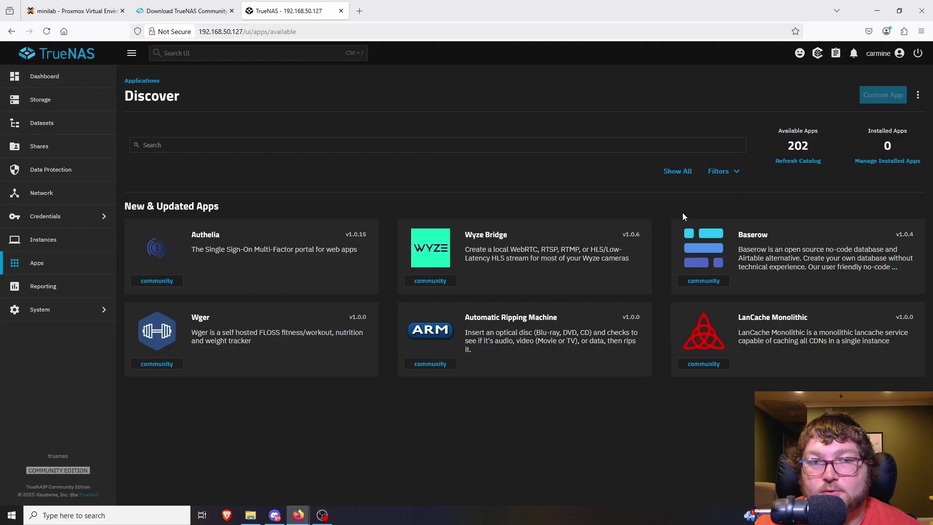
pyautogui.click(677, 174)
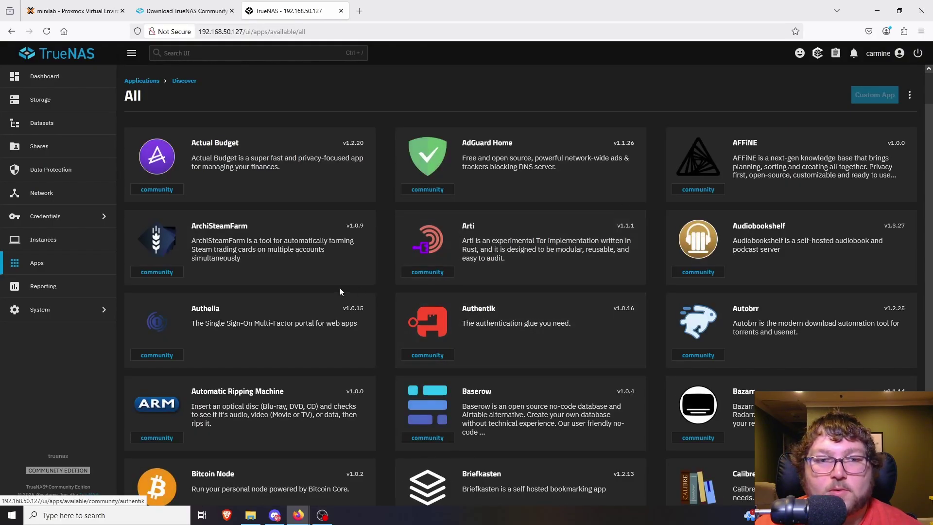
pyautogui.scroll(-11, 617, 262)
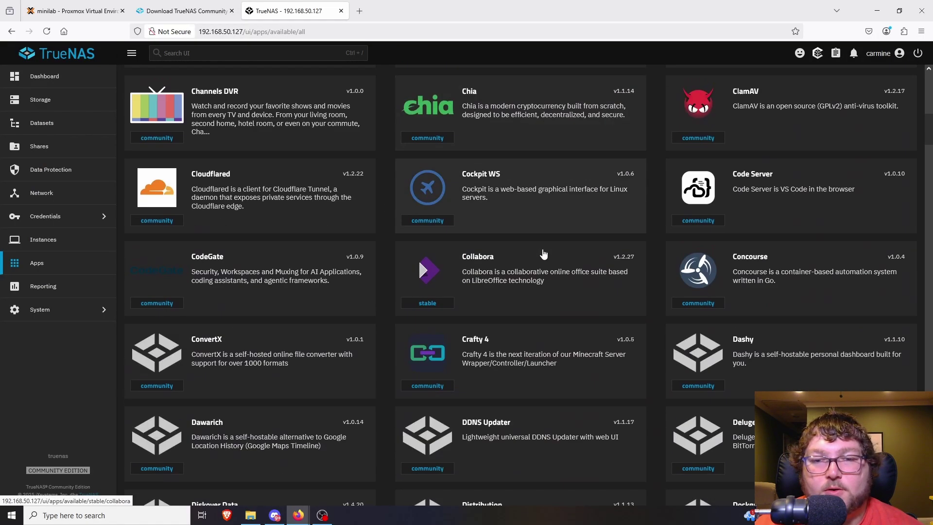
pyautogui.scroll(-5, 543, 254)
pyautogui.scroll(-4, 475, 273)
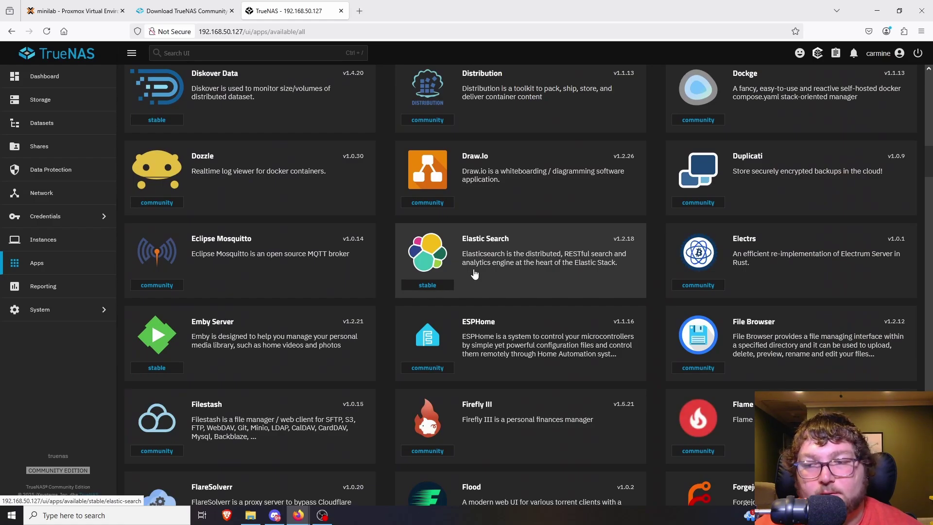
pyautogui.scroll(-12, 474, 273)
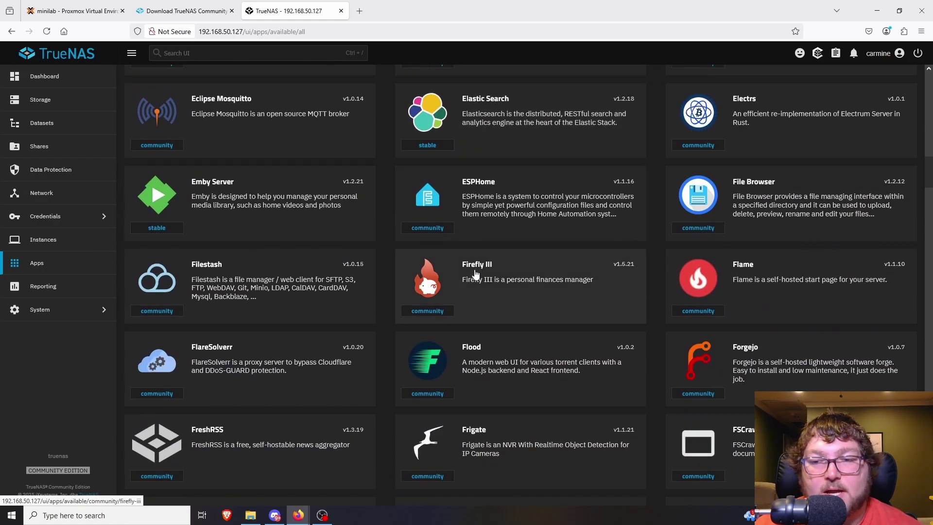
pyautogui.scroll(-4, 428, 311)
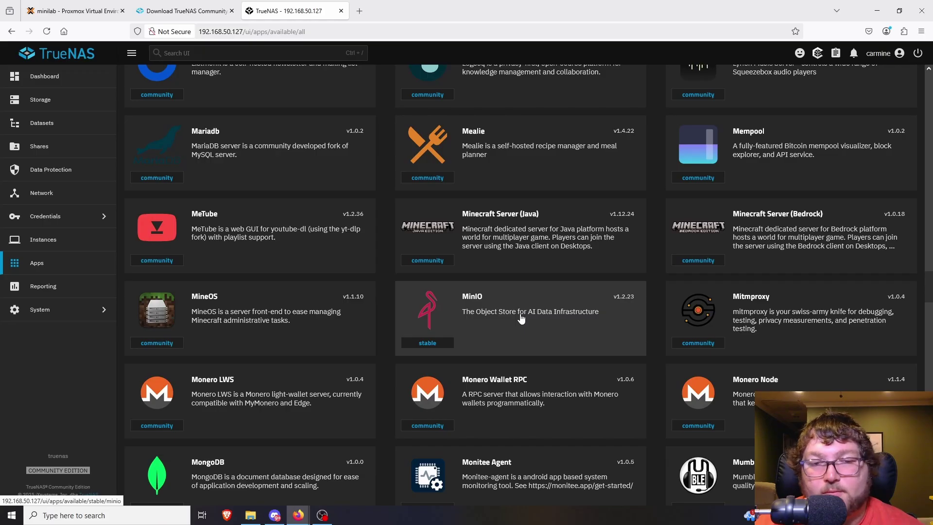
pyautogui.scroll(15, 521, 318)
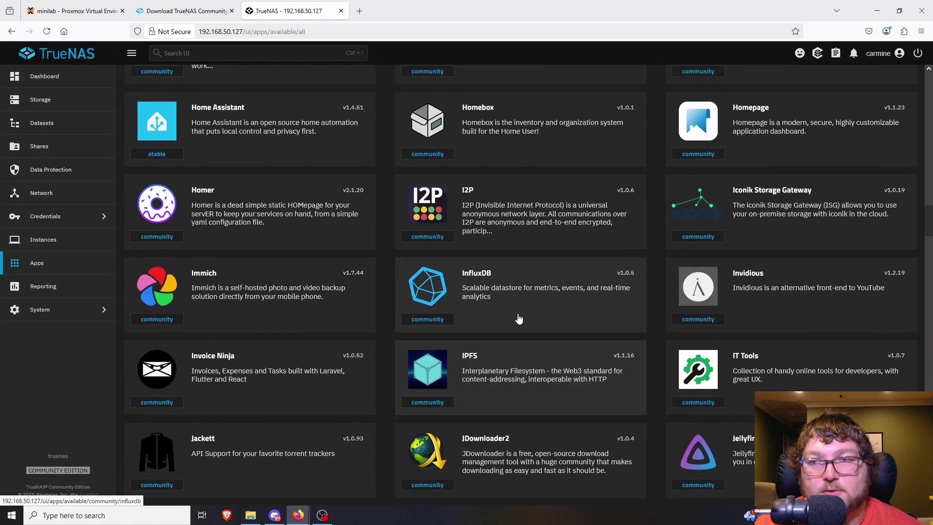
pyautogui.scroll(-6, 519, 318)
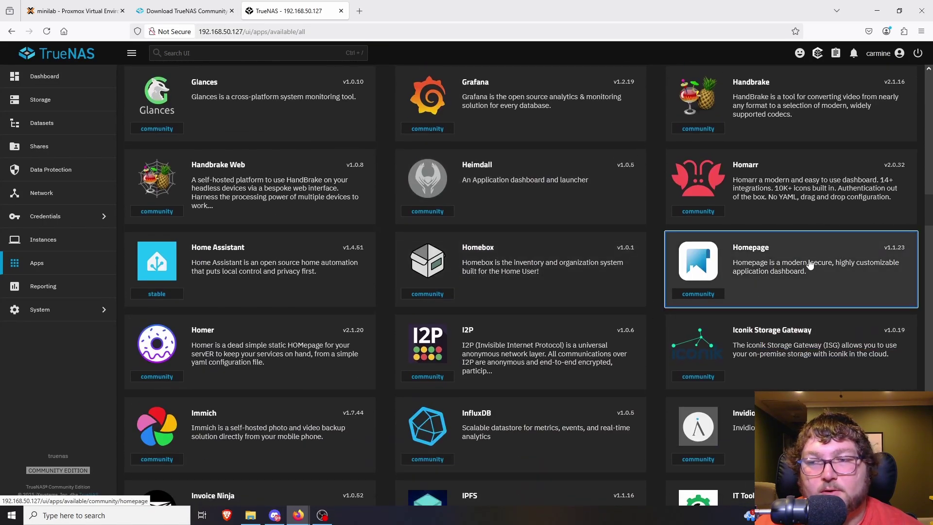
pyautogui.click(687, 266)
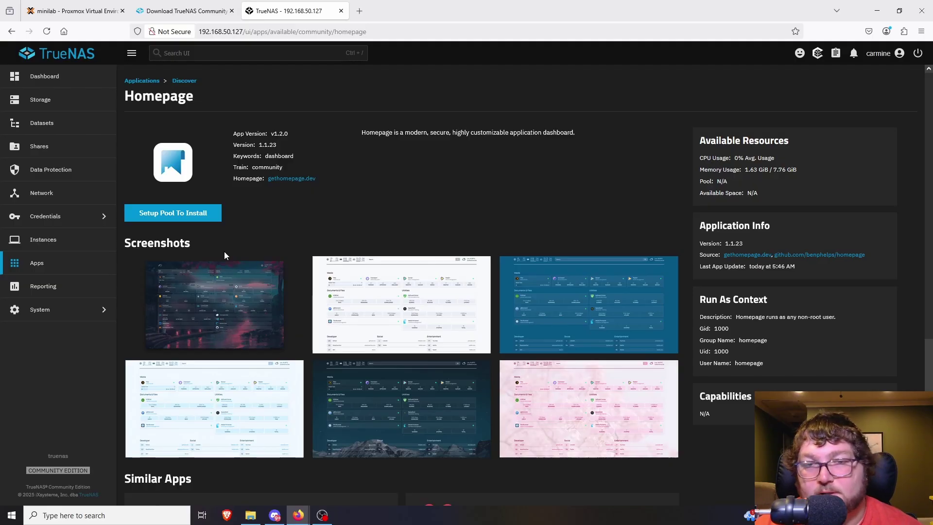
# Examine the CPU usage, CPU temperature and system load average graphs in the reports
pyautogui.click(45, 288)
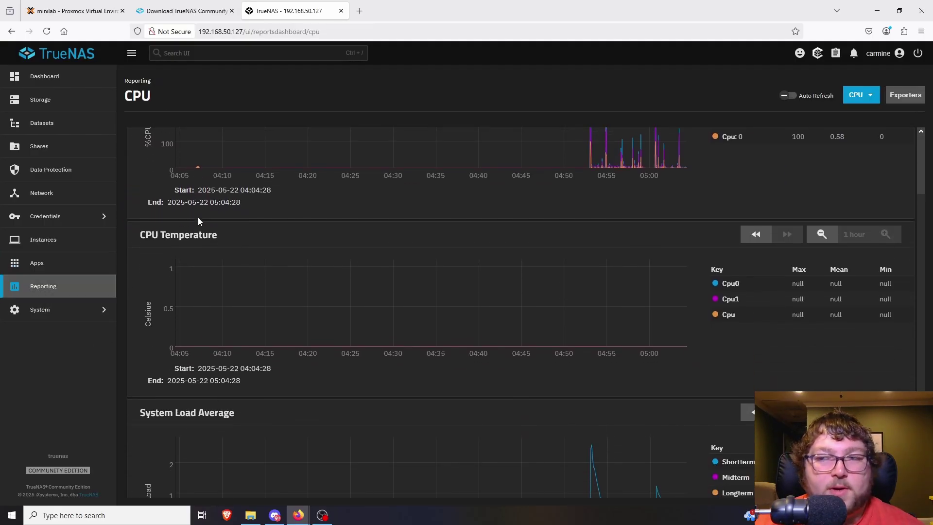
pyautogui.scroll(2, 364, 271)
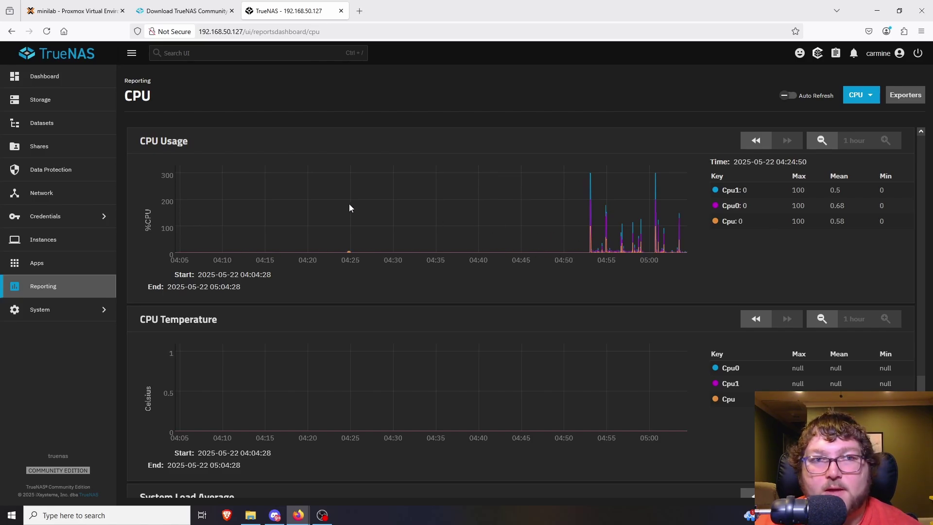
pyautogui.scroll(-3, 349, 208)
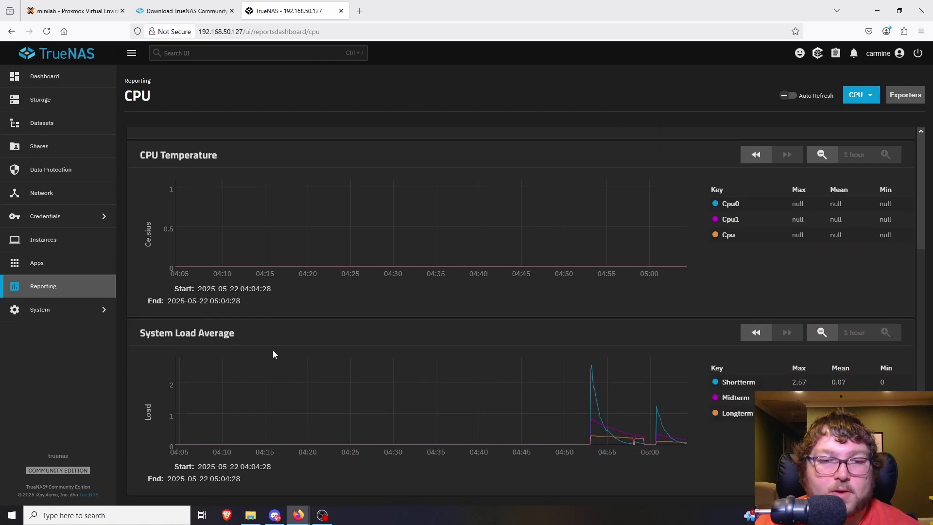
pyautogui.scroll(3, 272, 350)
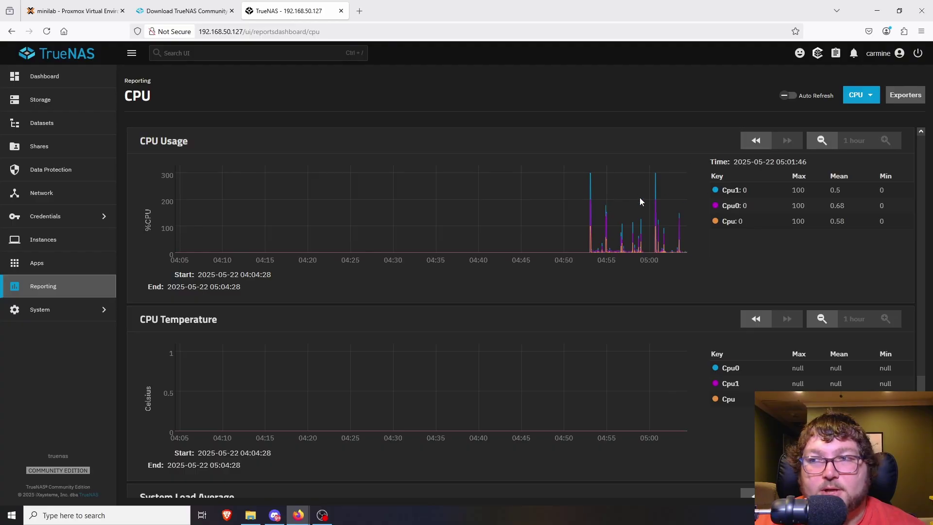
# Review the system's update options and general settings, and return to the dashboard
pyautogui.click(54, 313)
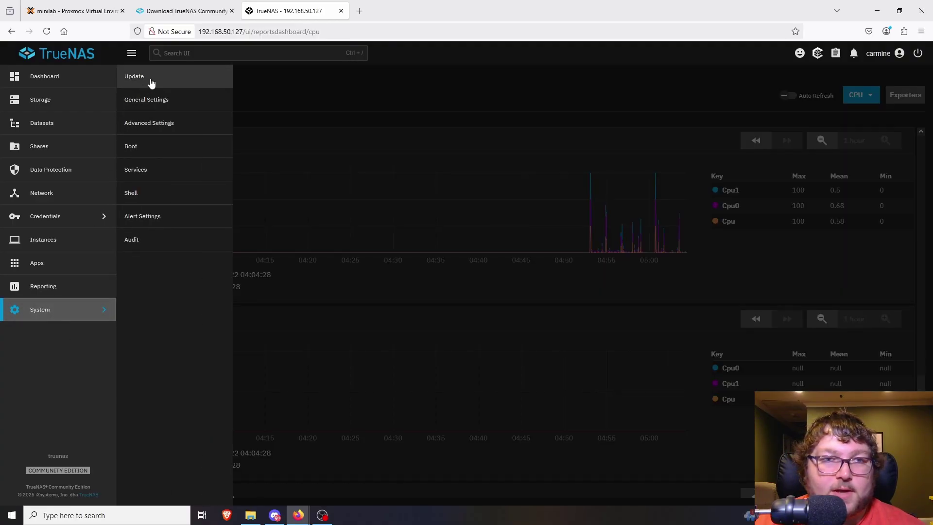
pyautogui.click(169, 78)
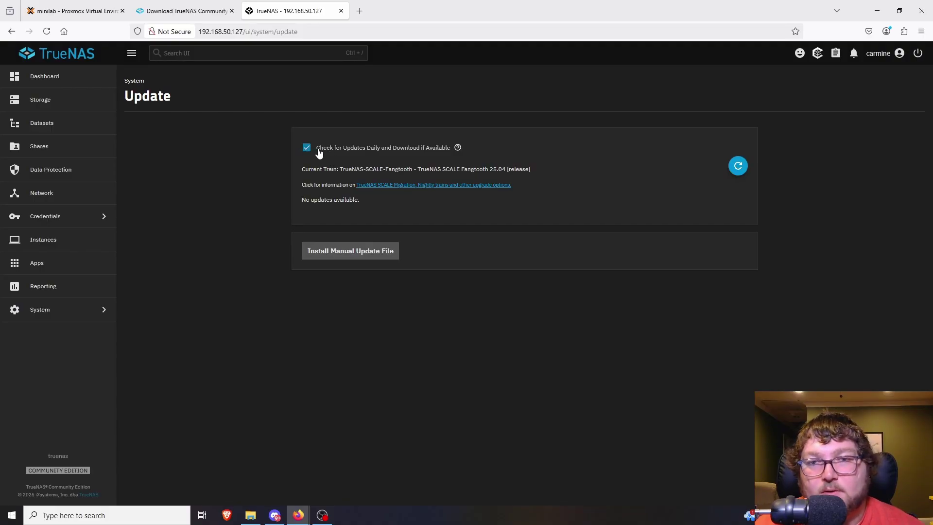
pyautogui.click(44, 309)
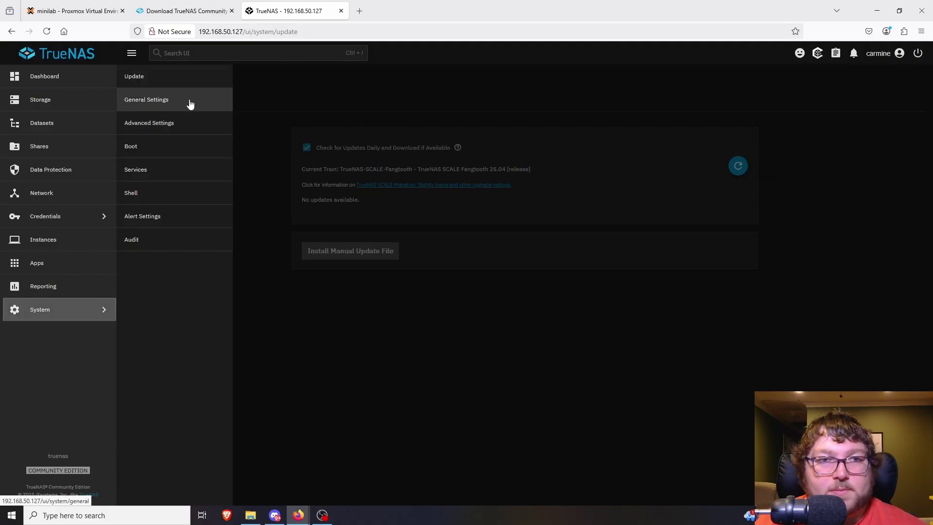
pyautogui.click(190, 103)
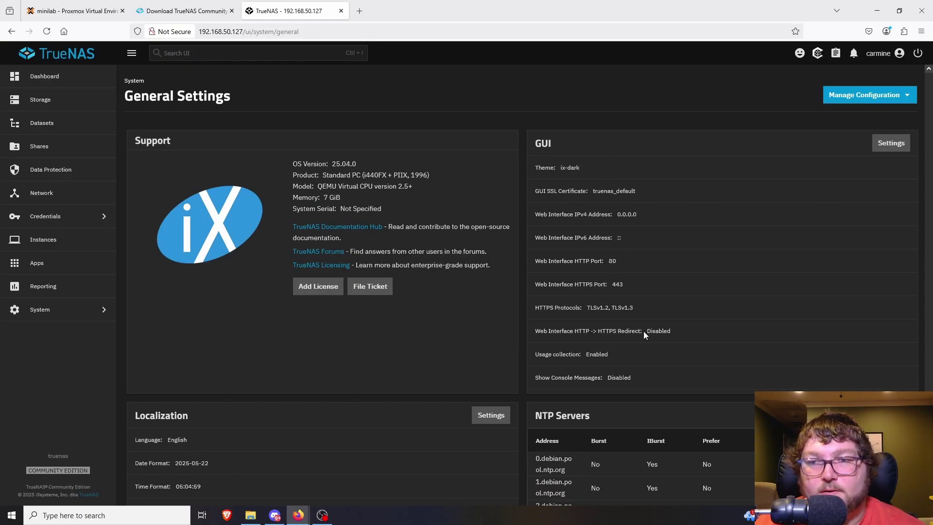
pyautogui.scroll(-2, 590, 305)
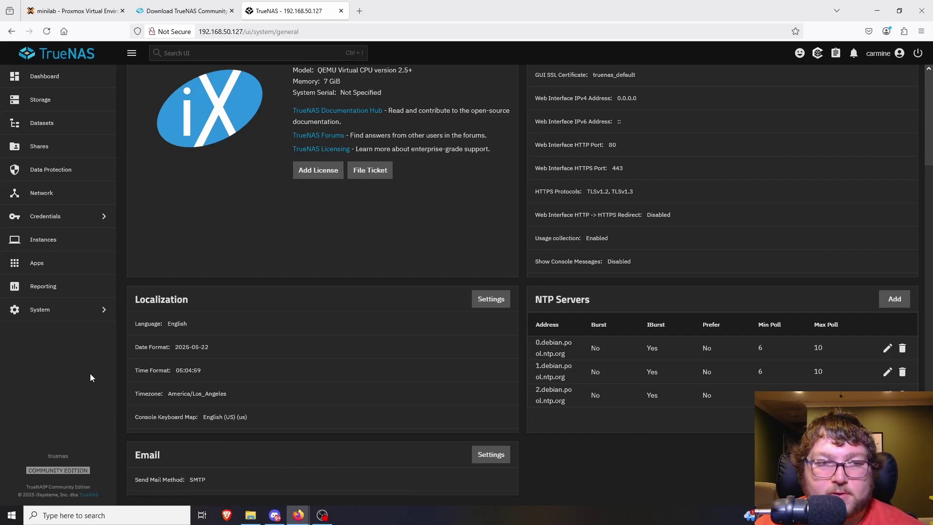
pyautogui.click(49, 311)
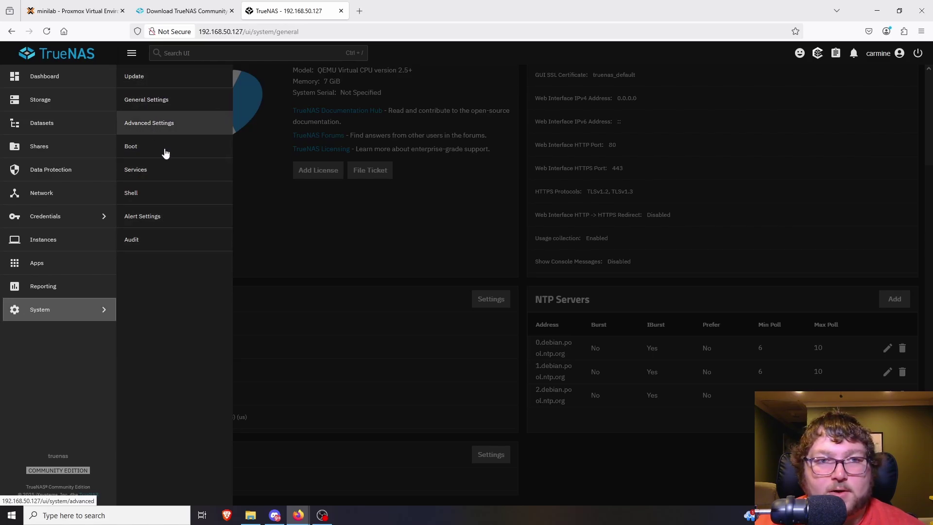
pyautogui.click(57, 81)
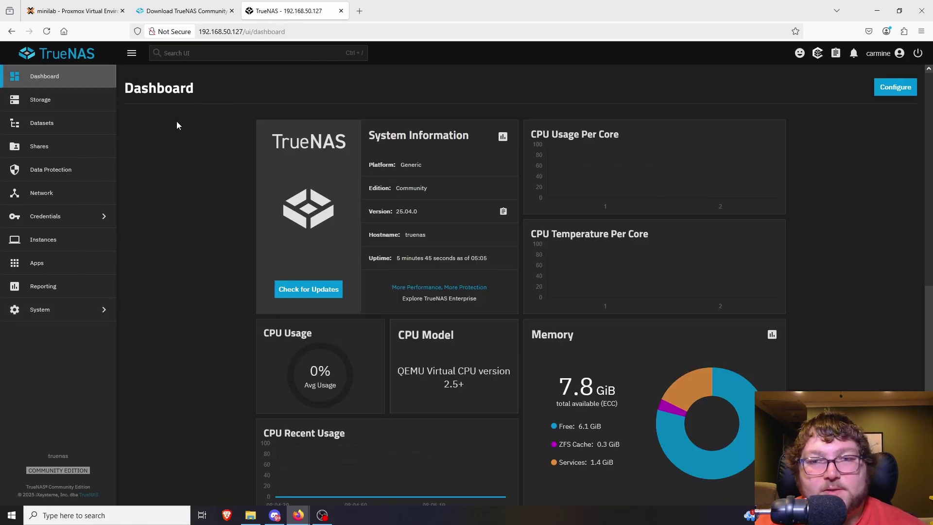